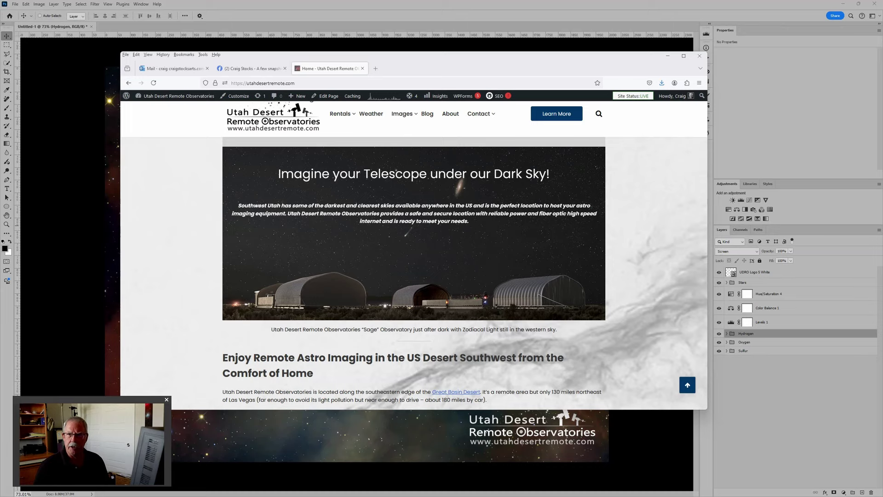
Bring the finished SHO nebula composite in Photoshop in front of the browser
click(90, 96)
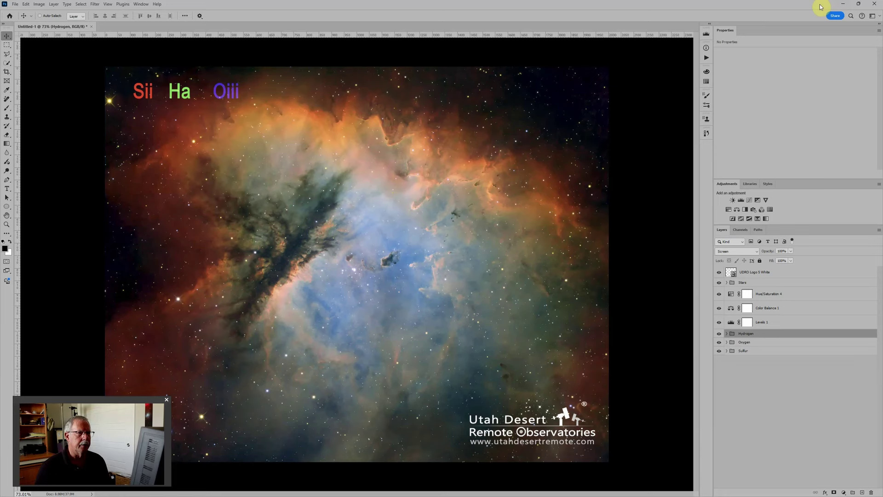
Open the 'Color-Map your own Pacman Nebula in SHO' post from the site's blog in Firefox
mouse_move(474, 495)
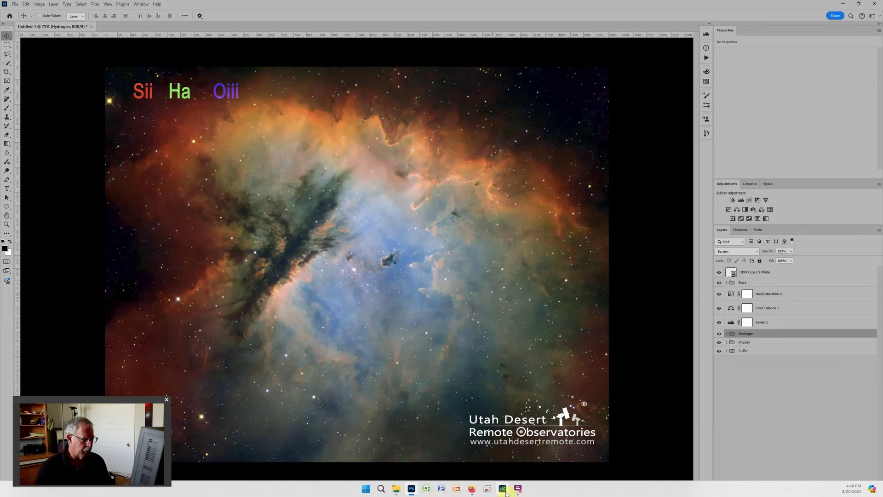
click(472, 489)
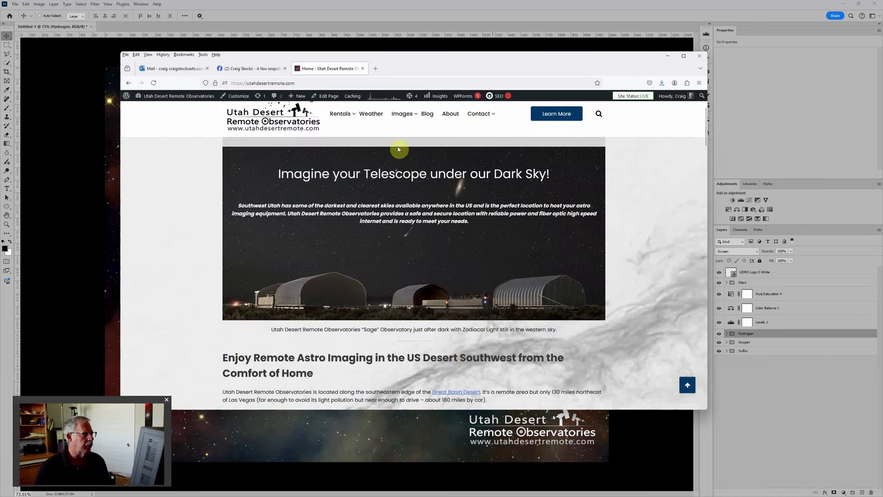
click(427, 115)
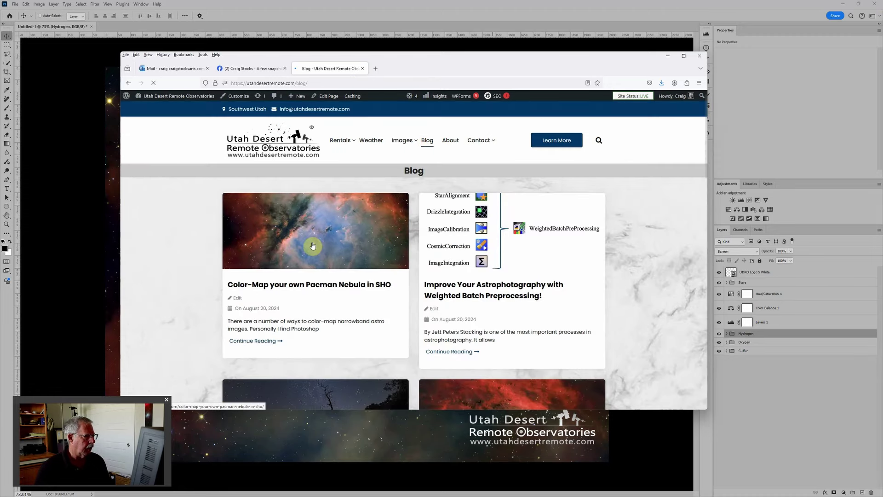
click(312, 246)
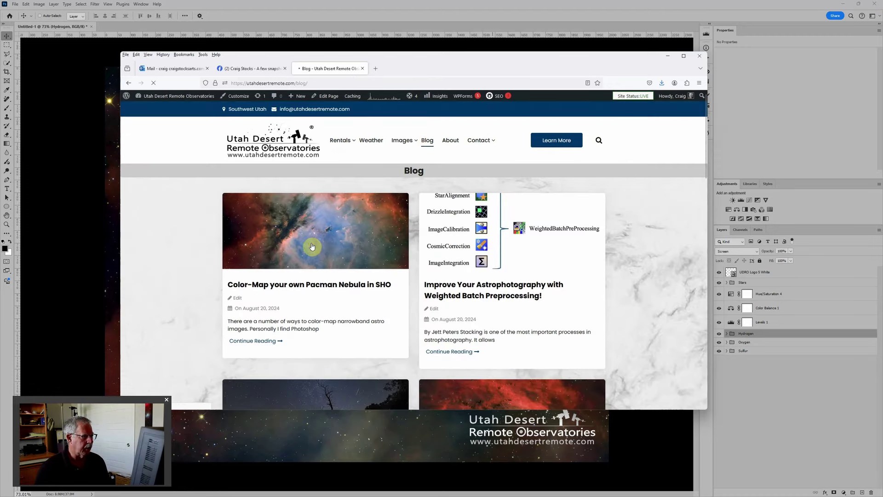
scroll(632, 168, down, 3)
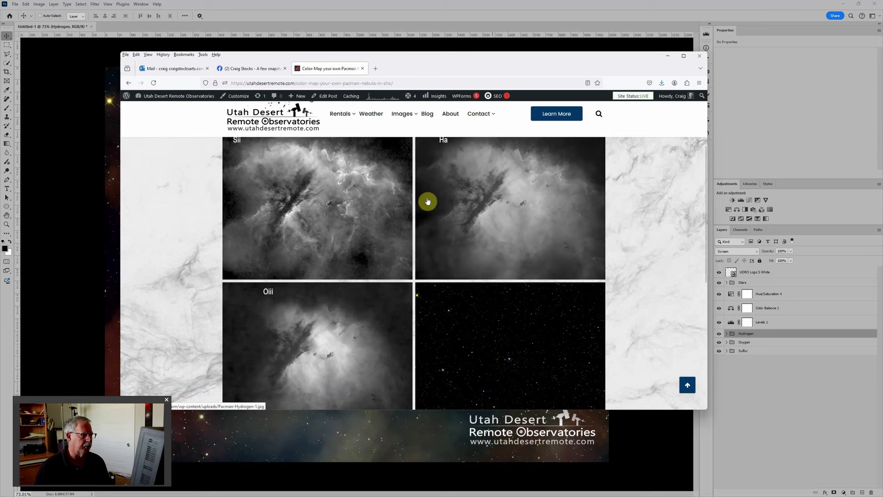
scroll(360, 201, up, 1)
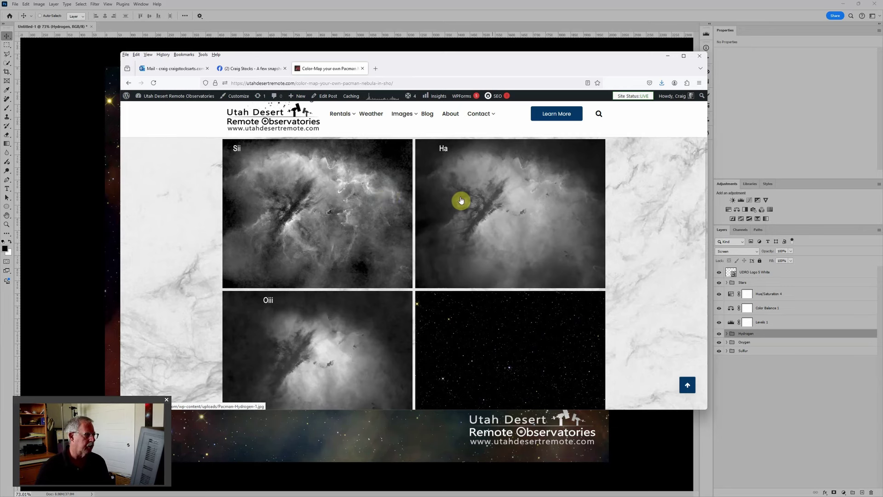
View the Sii source image at full size in its own tab, then close that tab
click(314, 206)
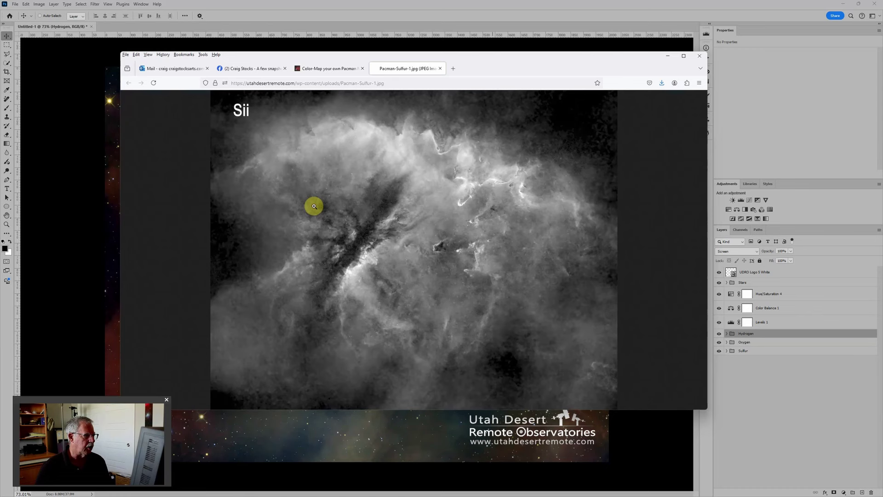
right_click(434, 202)
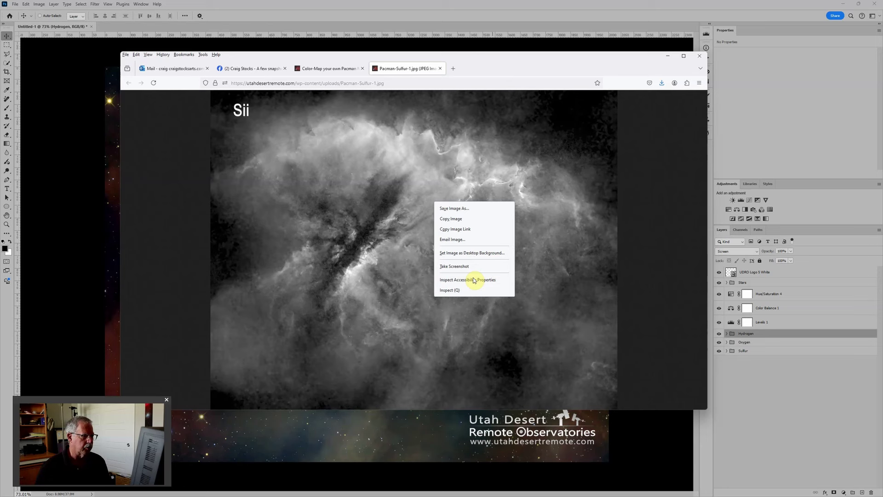
click(442, 69)
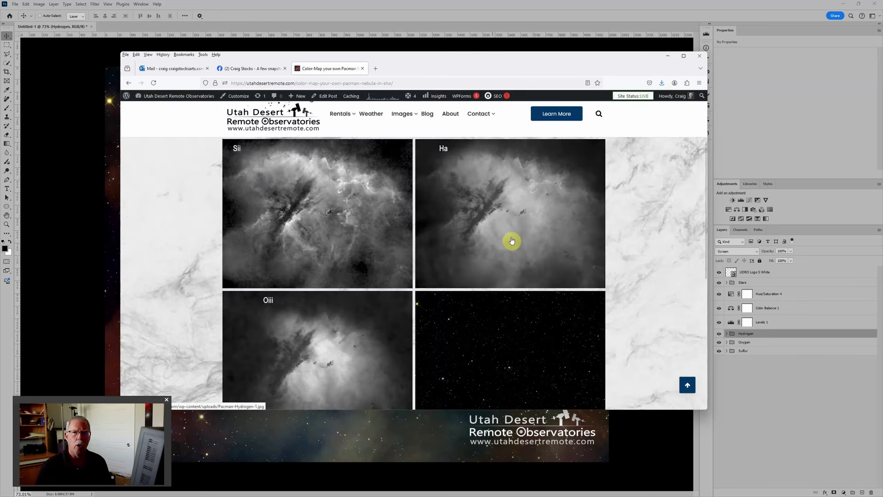
Close the Untitled-1 composite in Photoshop without saving changes
click(451, 47)
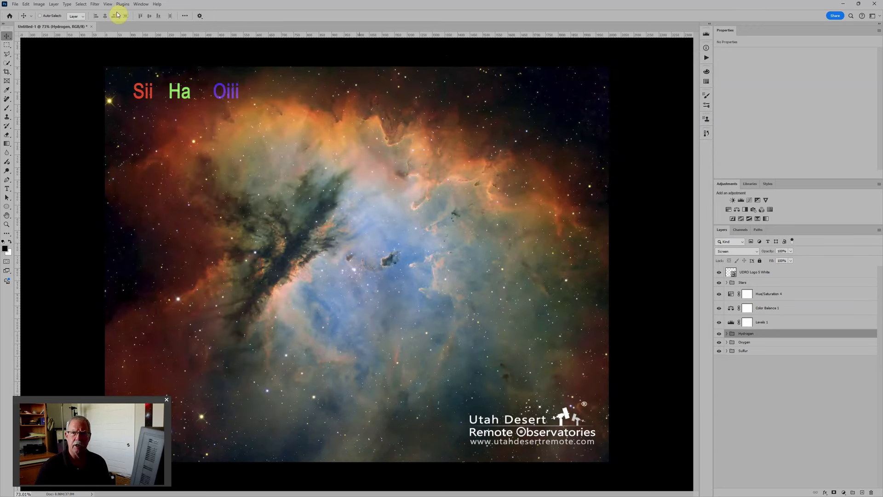
click(92, 26)
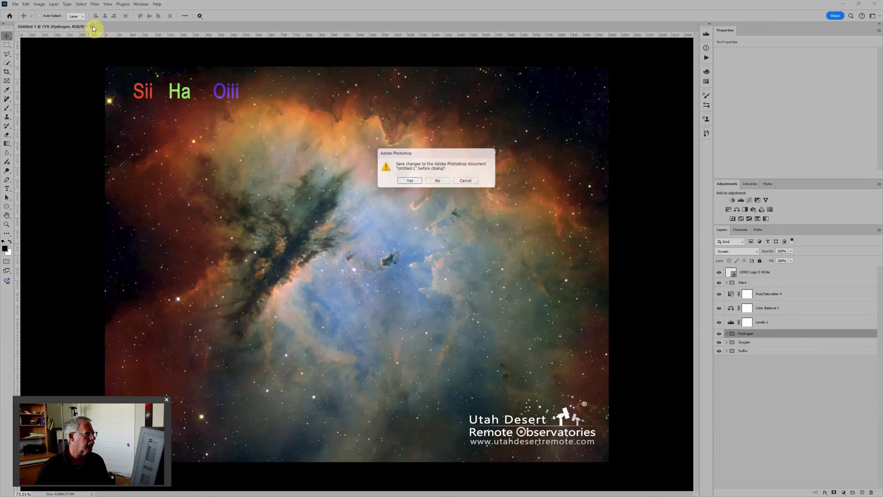
click(445, 182)
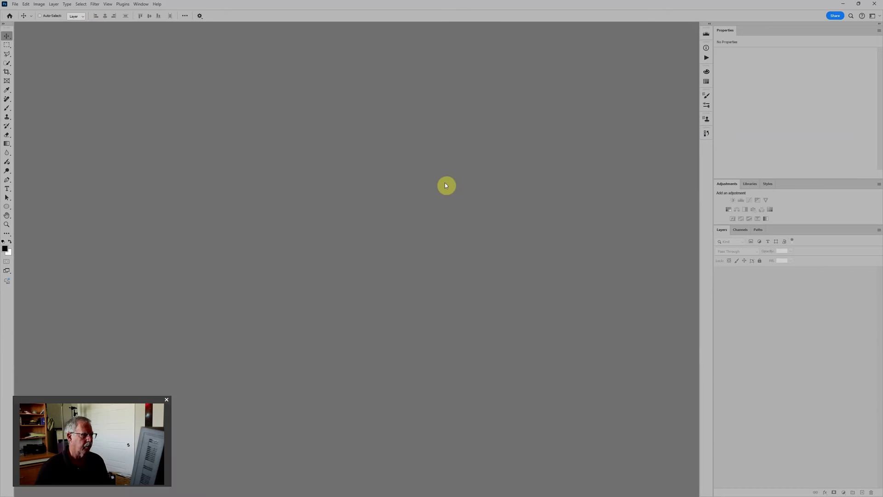
Load the four Pacman JPGs from Downloads (Stars, Oxygen, Hydrogen, Sulfur) into one layer stack
click(18, 5)
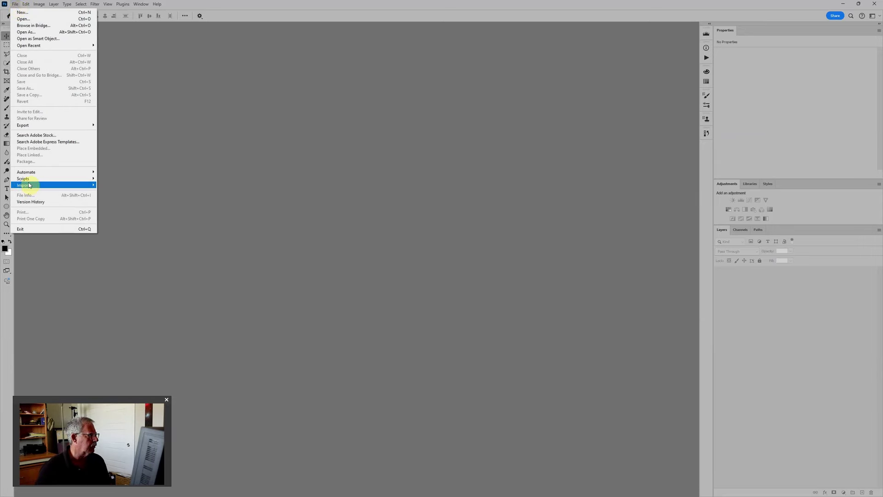
mouse_move(27, 179)
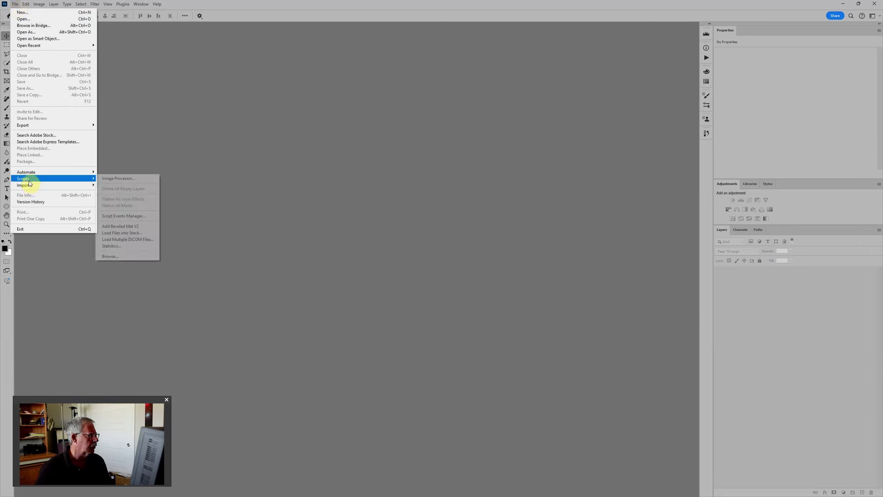
click(126, 233)
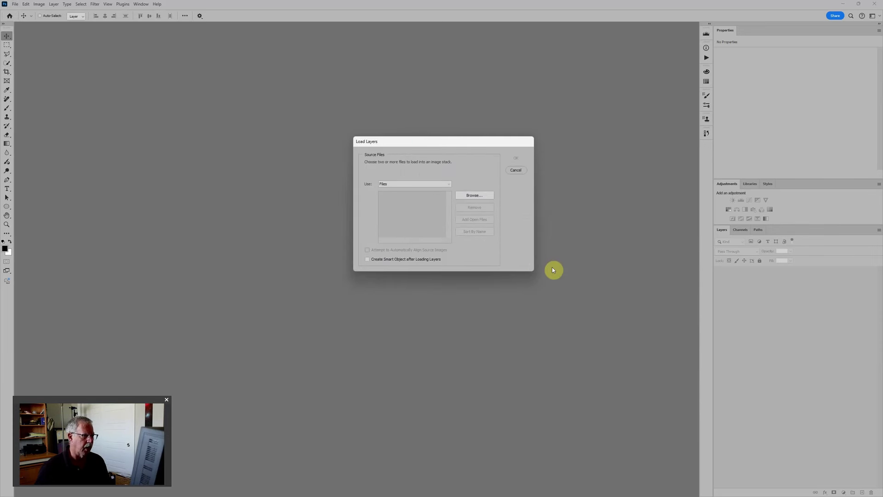
click(482, 197)
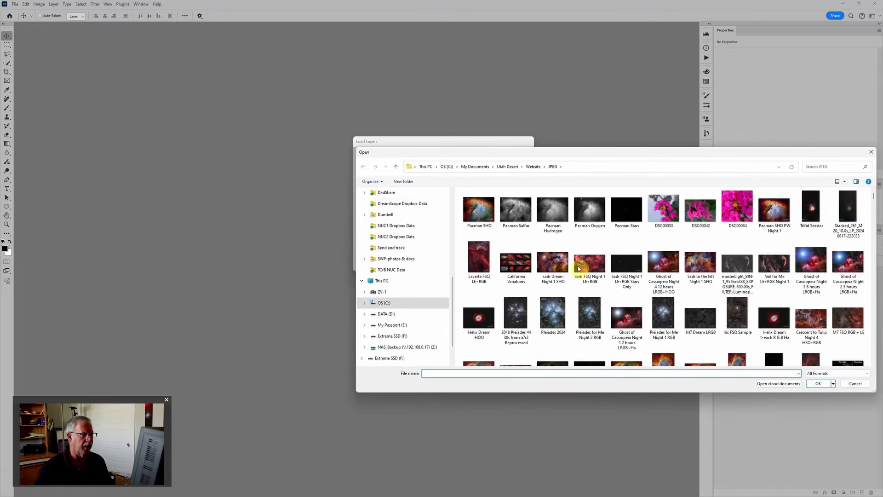
scroll(413, 209, down, 2)
scroll(413, 210, up, 3)
click(395, 239)
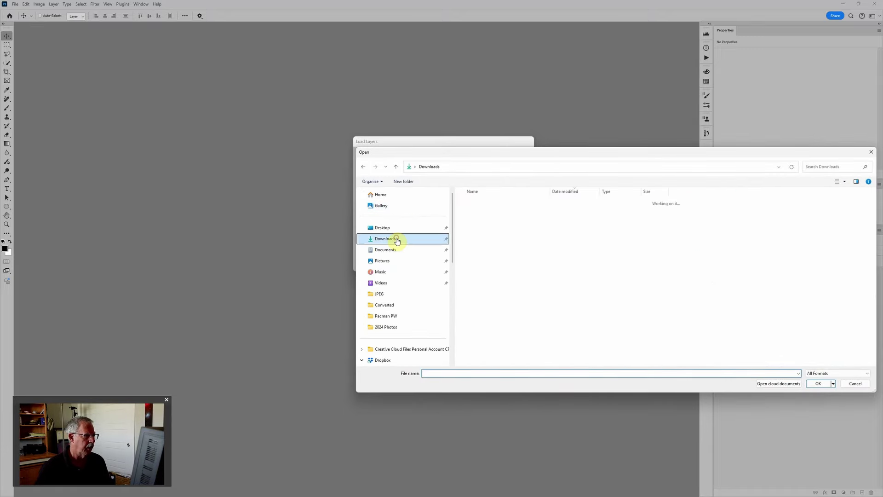
click(498, 211)
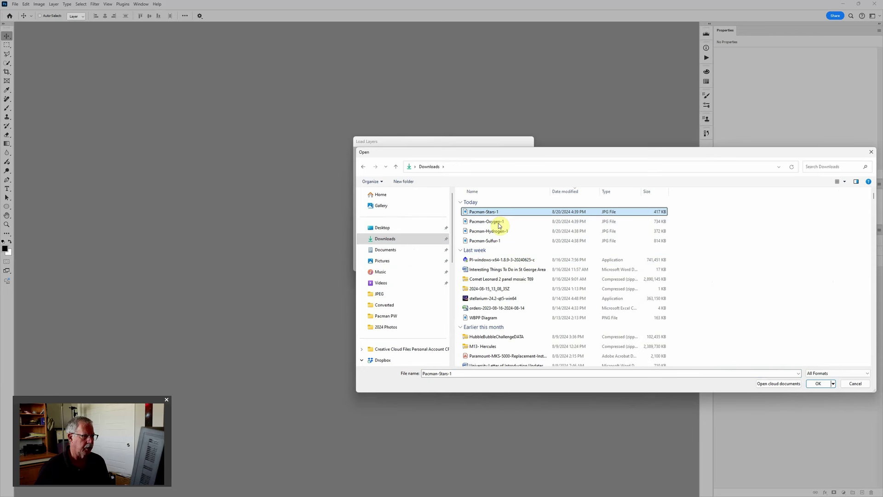
shift+click(496, 241)
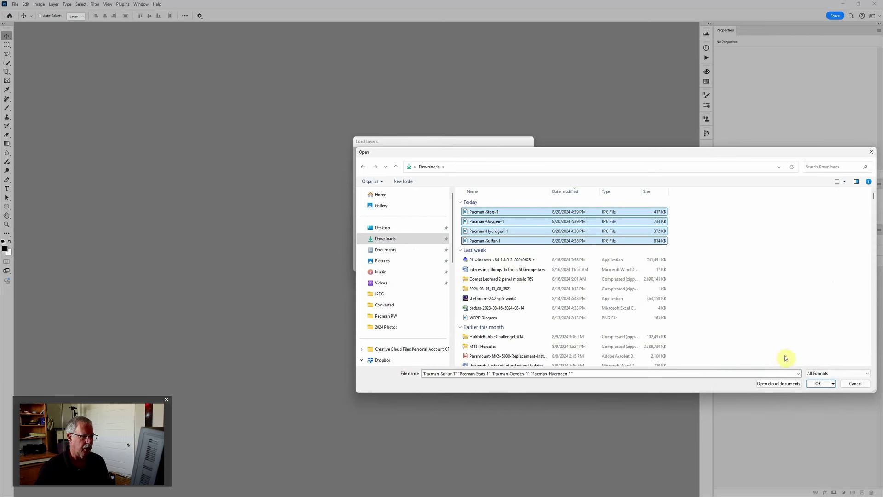
click(821, 382)
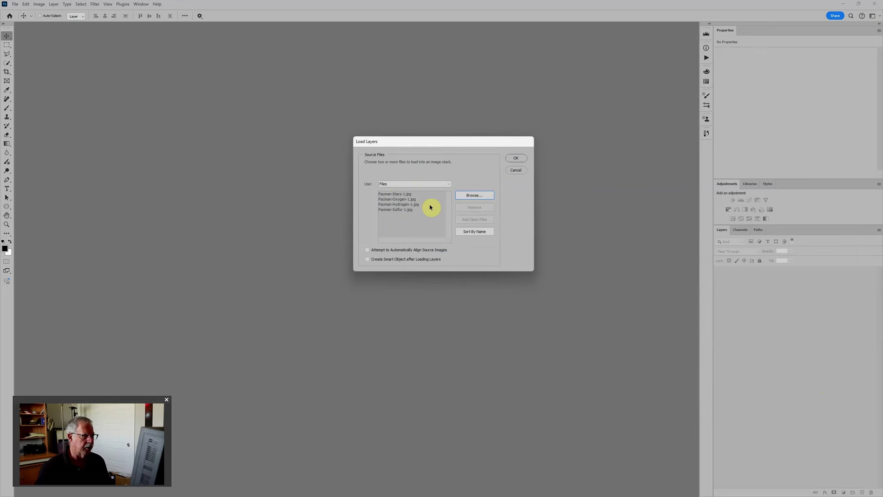
click(515, 159)
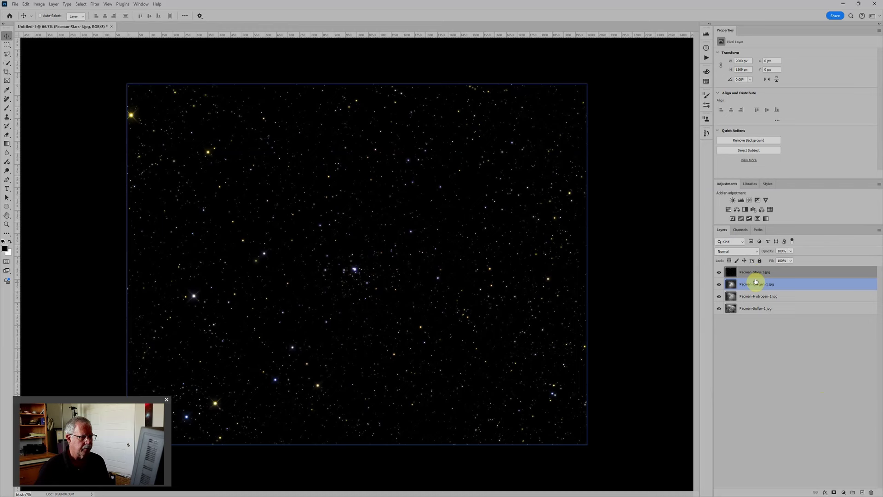
click(767, 284)
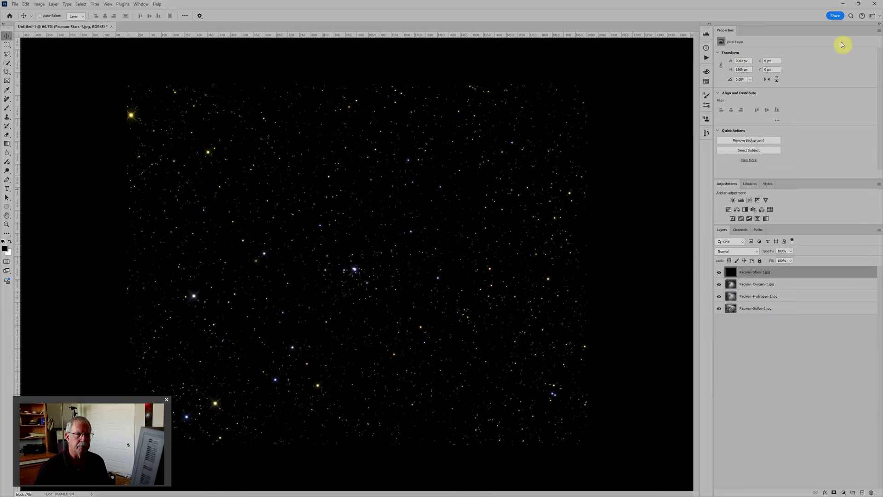
click(879, 17)
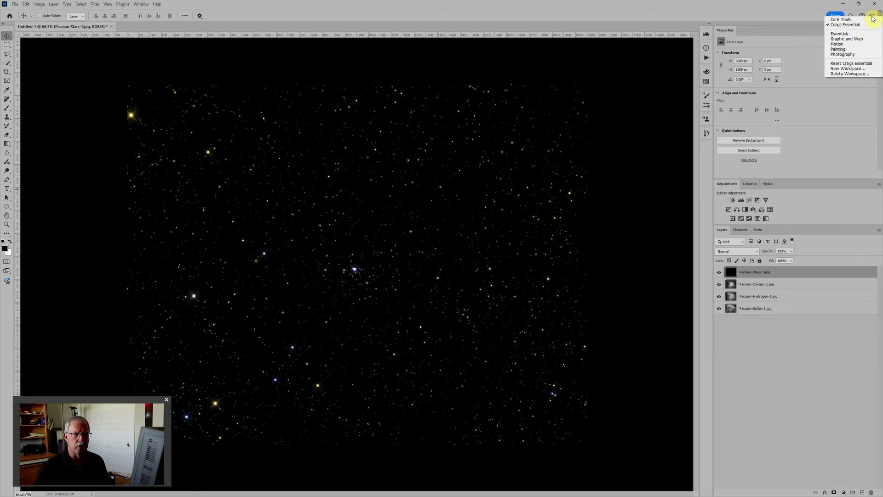
click(786, 12)
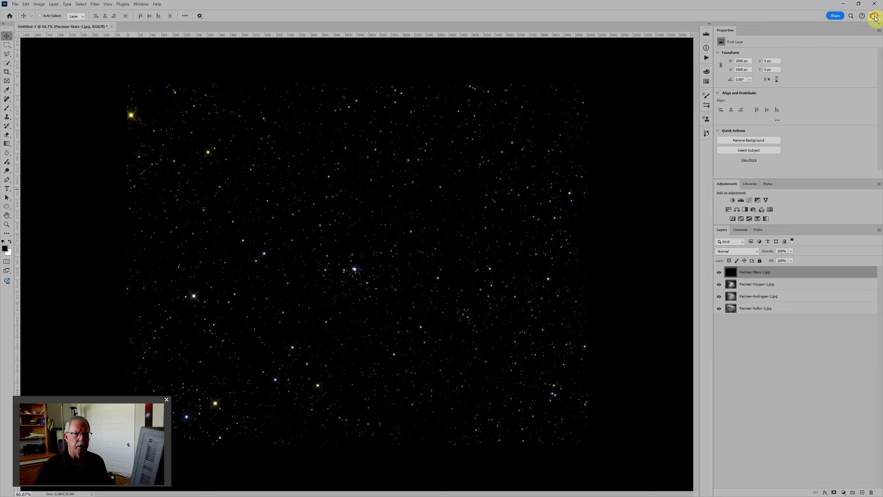
click(873, 18)
click(762, 19)
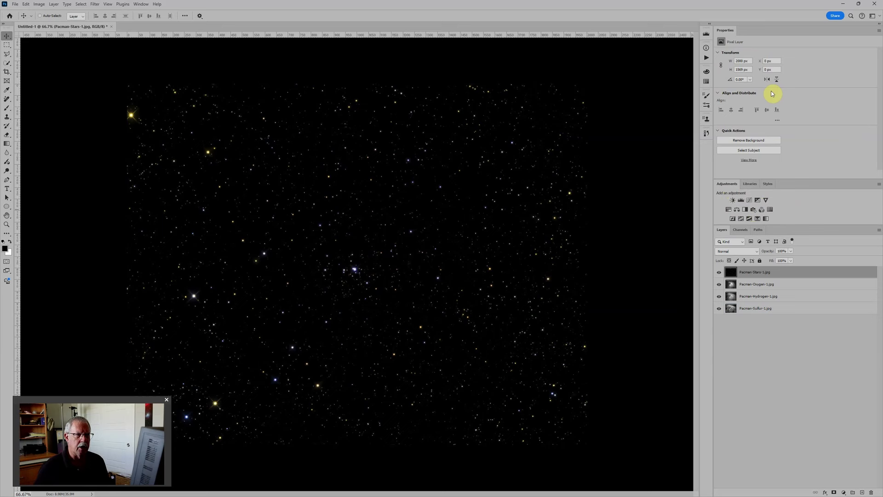
Select the Pacman-Stars-1.jpg layer on its own
shift+click(750, 285)
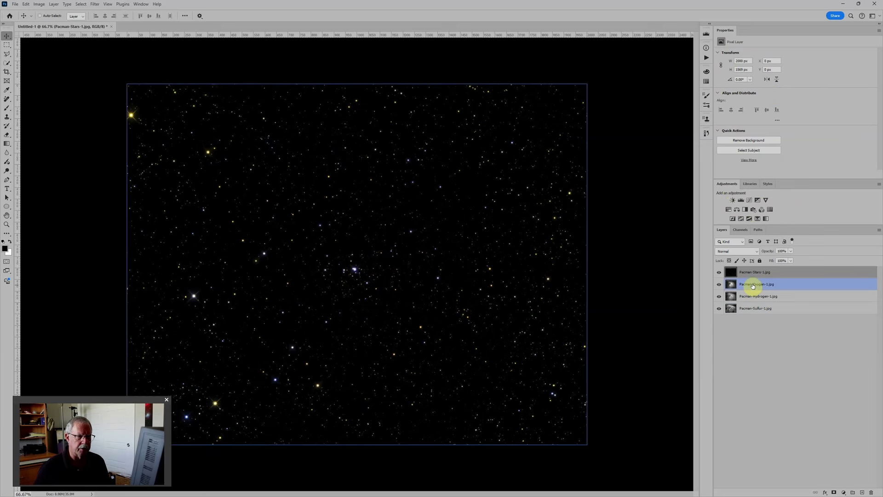
click(752, 286)
click(754, 298)
click(757, 308)
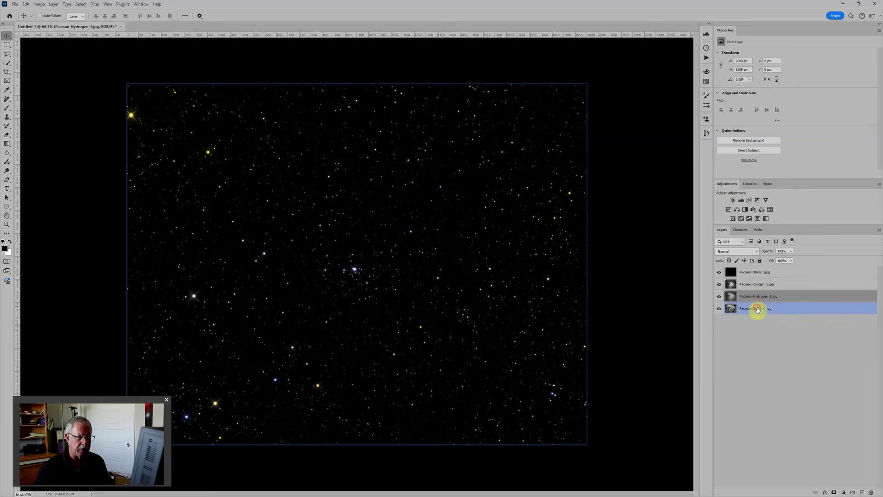
click(780, 273)
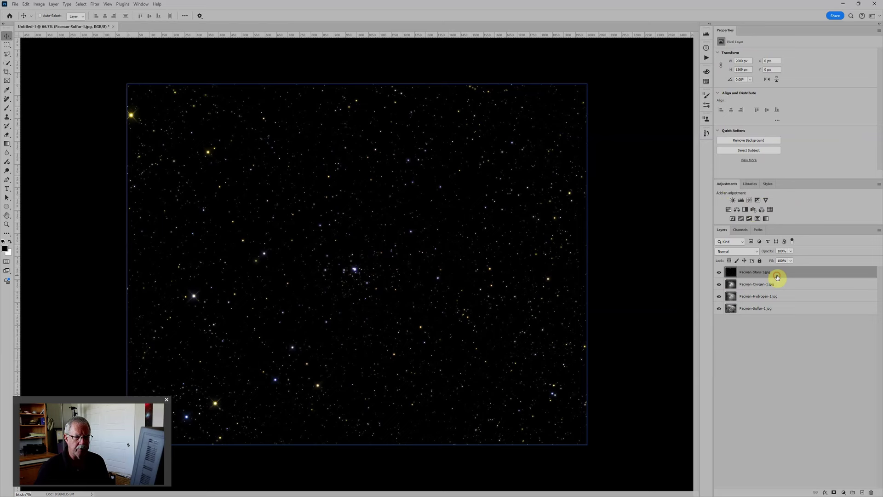
shift+click(773, 285)
click(772, 286)
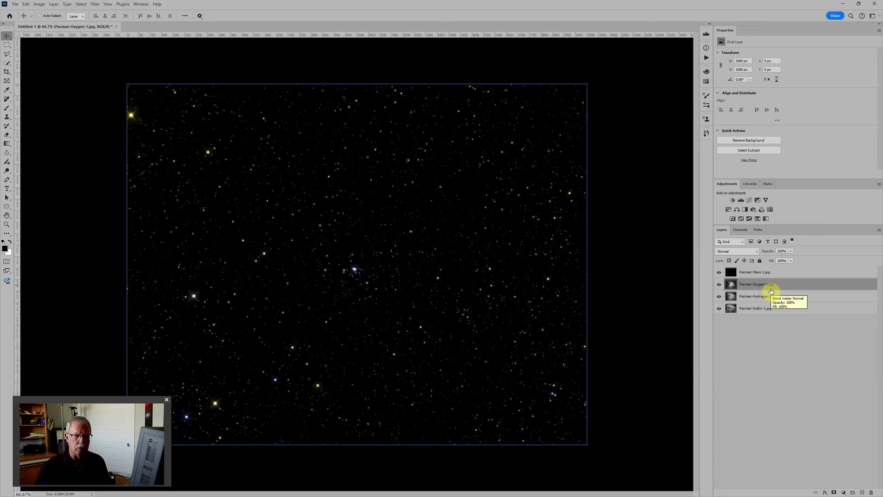
shift+click(780, 274)
click(780, 274)
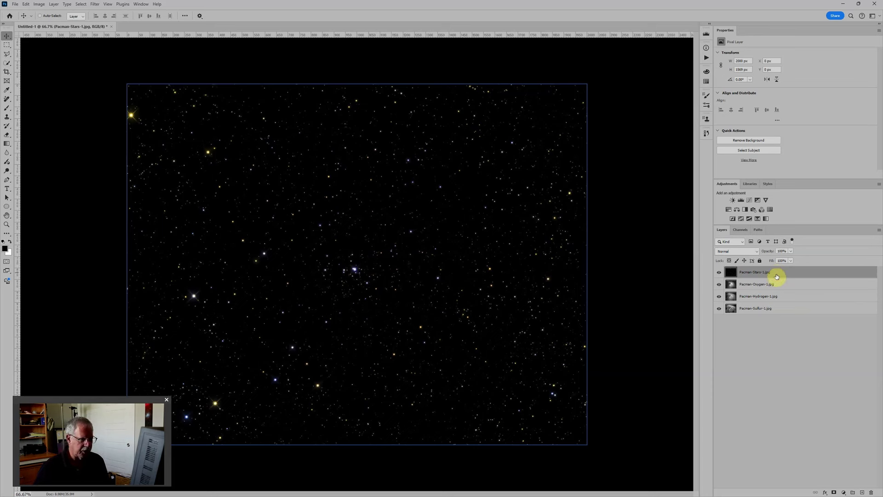
mouse_move(775, 279)
mouse_down()
mouse_move(783, 302)
mouse_move(781, 280)
mouse_up()
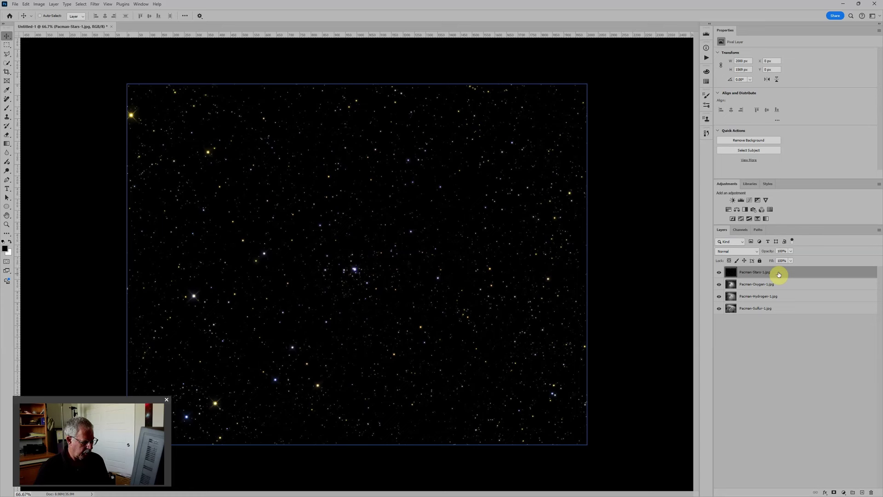
Group the stars layer into a group named 'Stars', collapse it and hide it
key(ctrl+g)
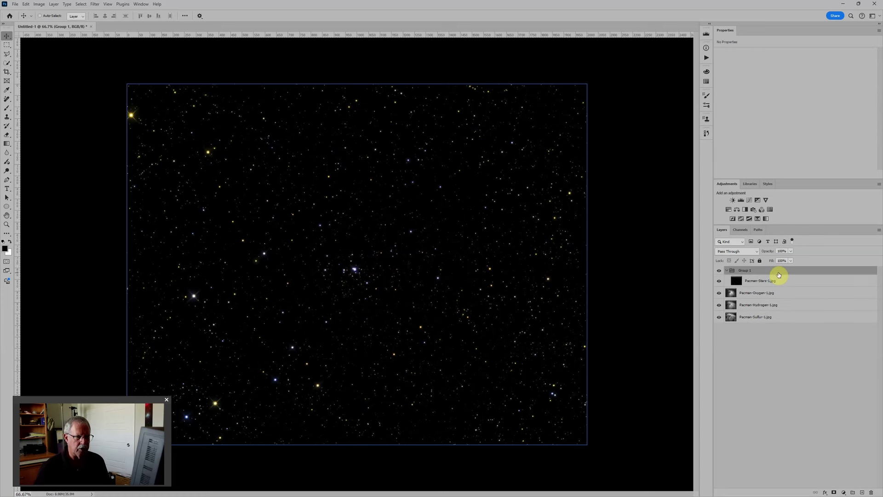
double_click(746, 271)
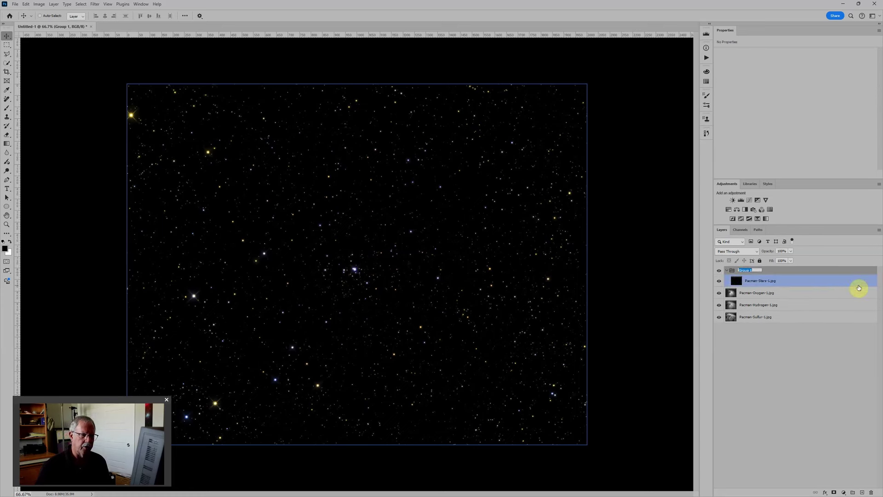
text(Stars)
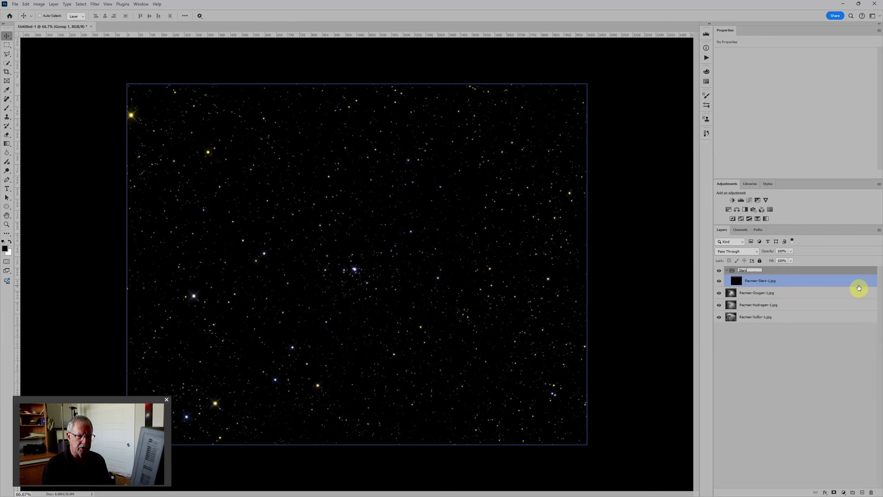
key(Return)
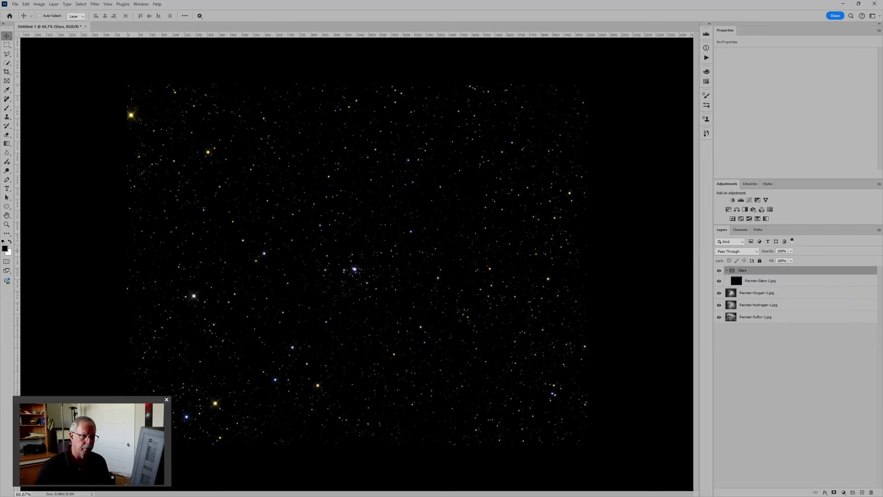
click(727, 280)
click(727, 272)
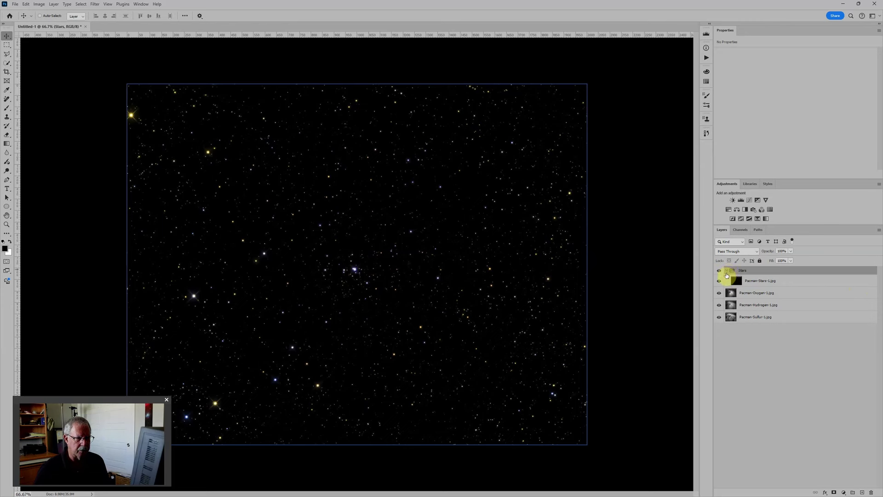
click(727, 271)
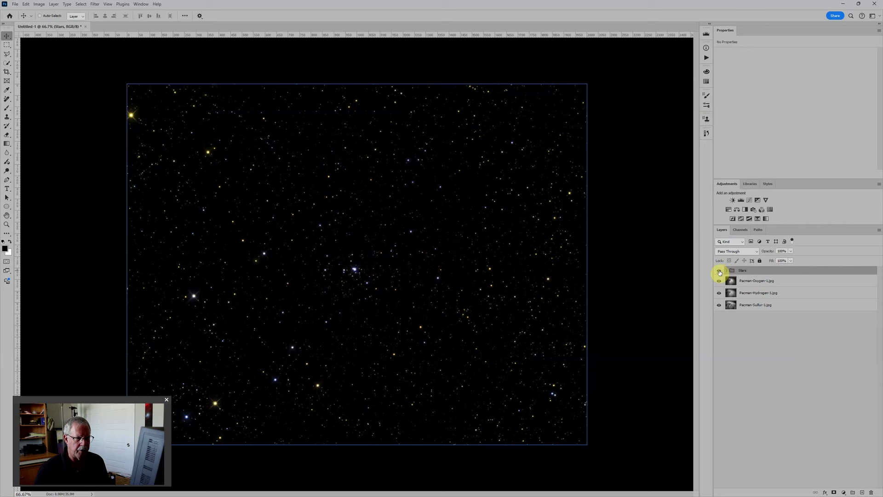
click(719, 271)
Group the Oxygen layer into a group named 'Oxygen', collapse it and hide it
click(773, 282)
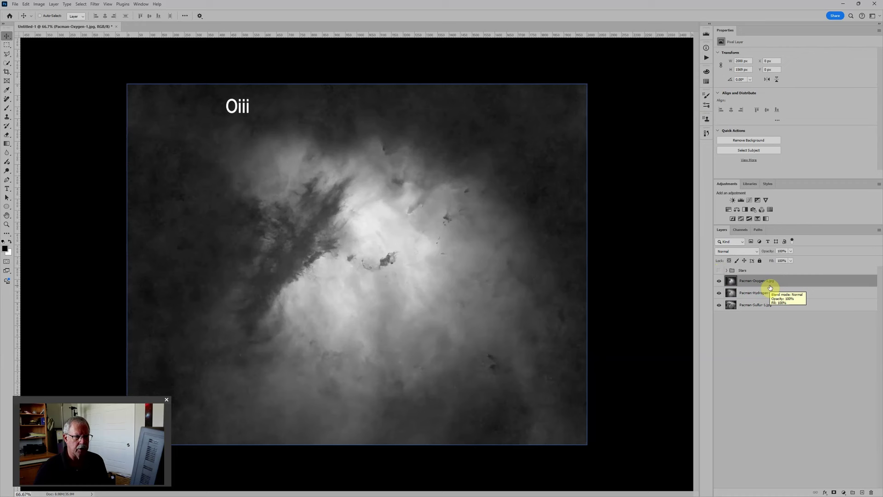
key(ctrl+g)
double_click(745, 279)
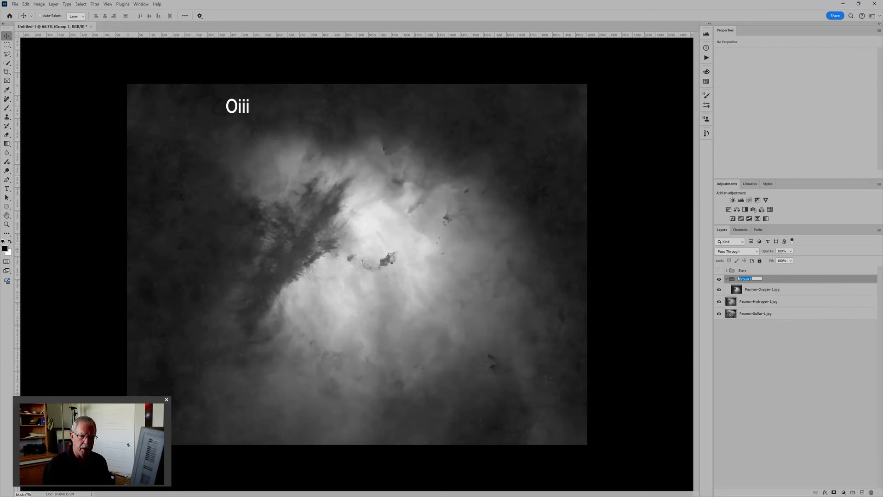
text(Oxygen)
key(Return)
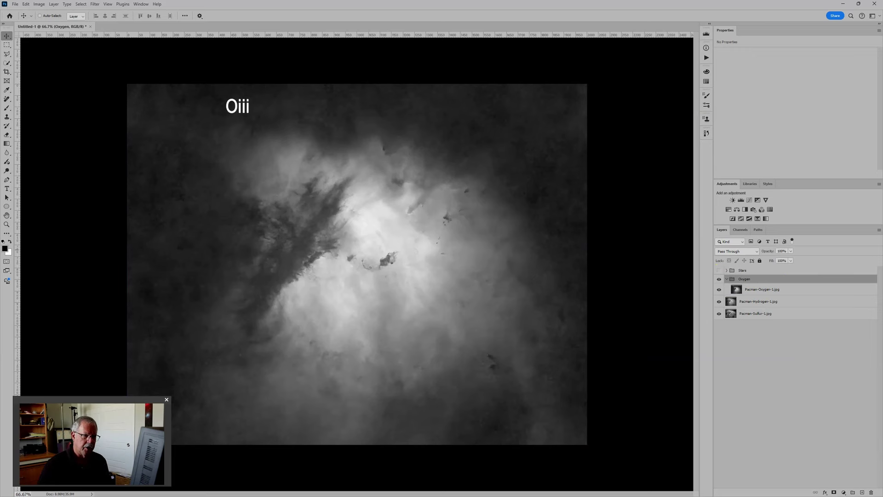
click(726, 279)
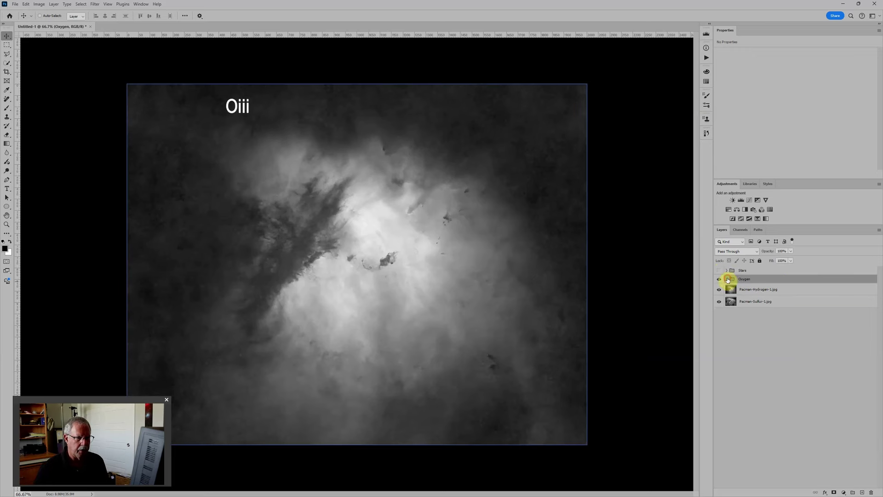
click(720, 279)
Group the Hydrogen layer into a group named 'Hydrogen', collapse it and hide it
click(745, 290)
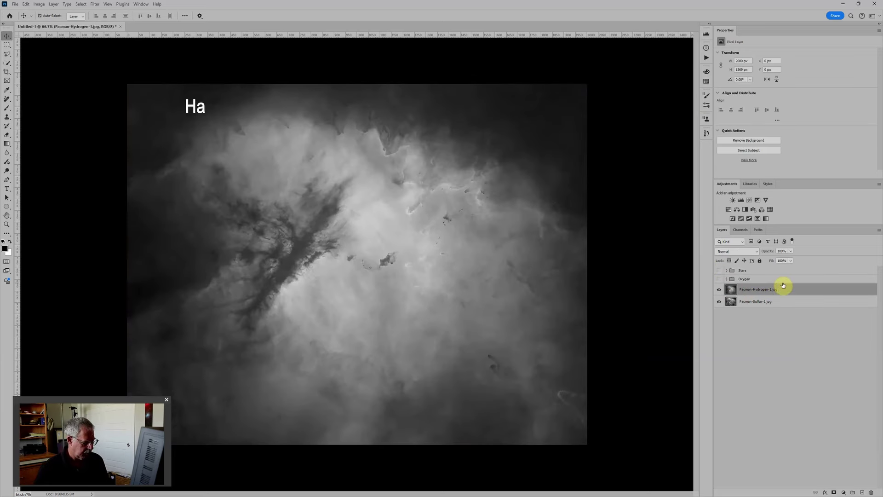
key(ctrl+g)
double_click(745, 288)
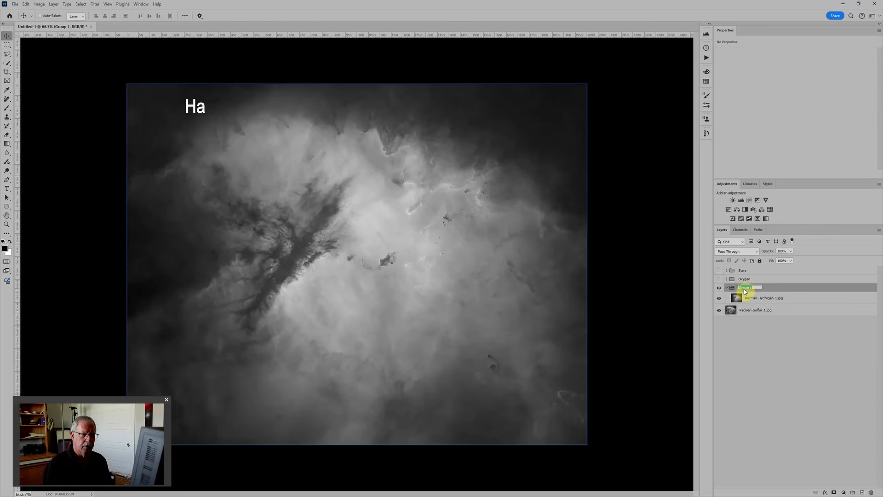
text(Hydrogen)
key(Return)
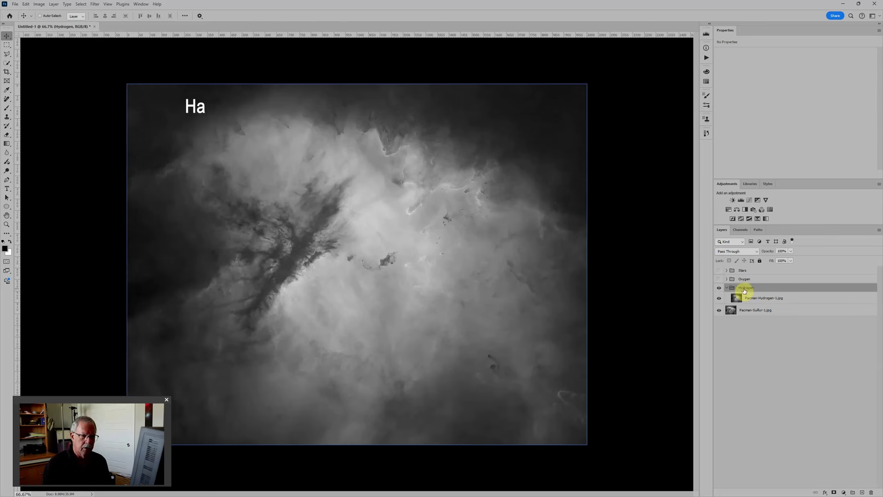
click(727, 288)
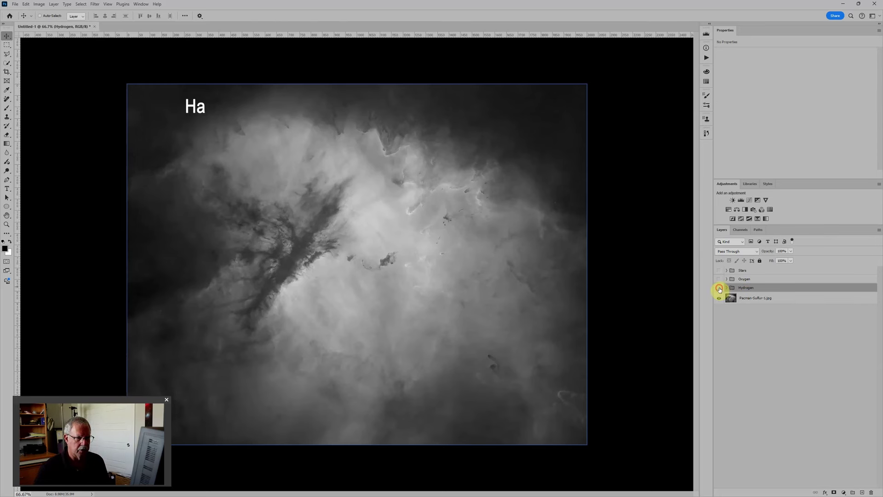
click(719, 288)
Group the Pacman-Sulfur-1.jpg layer into a group named 'Sulfur'
click(734, 298)
key(ctrl+g)
double_click(746, 296)
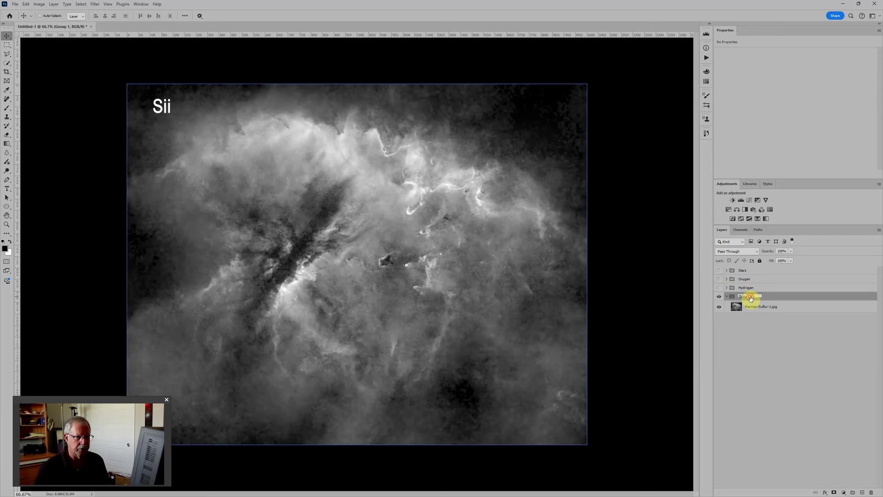
text(Sulfur)
key(Return)
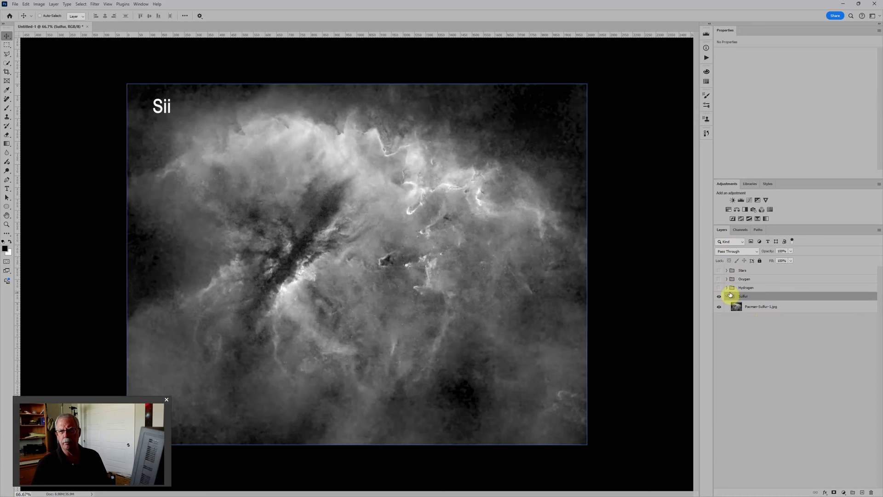
Select the Sulfur group and collapse it, leaving it visible
click(775, 306)
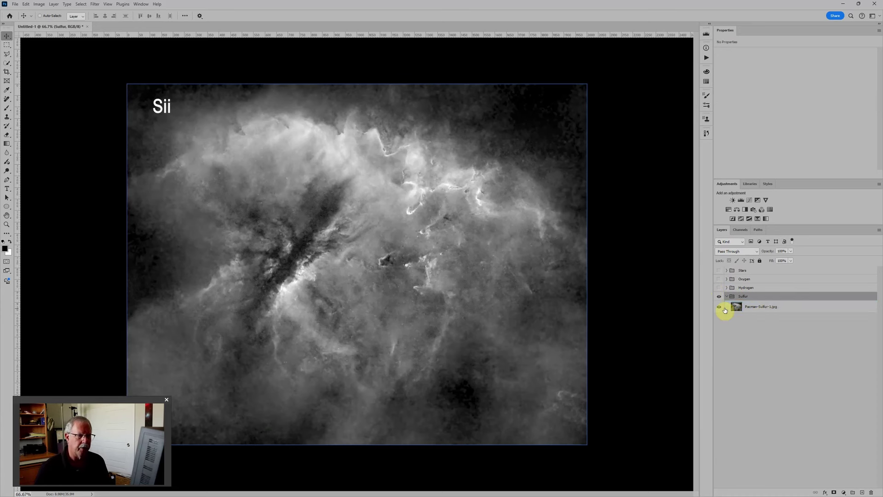
click(719, 337)
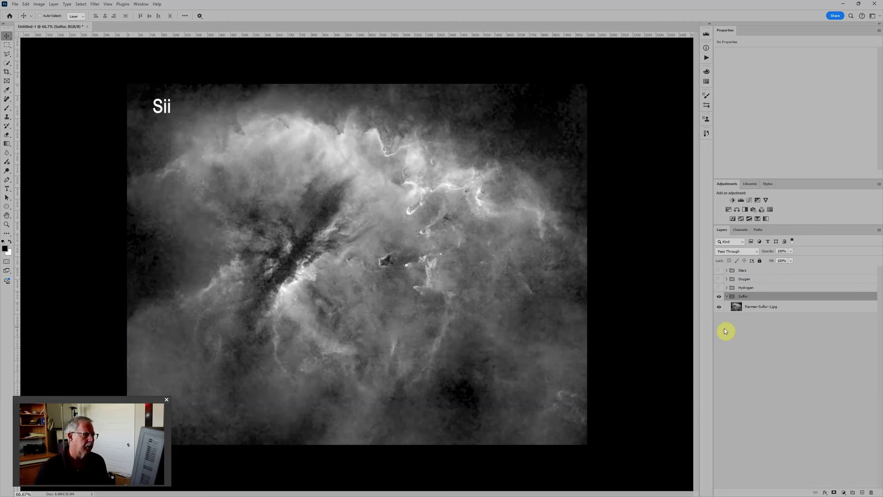
click(736, 306)
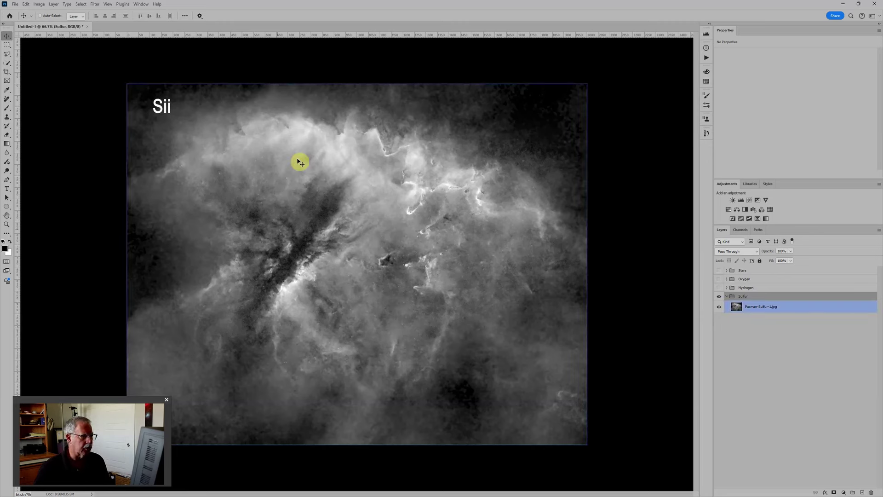
click(776, 328)
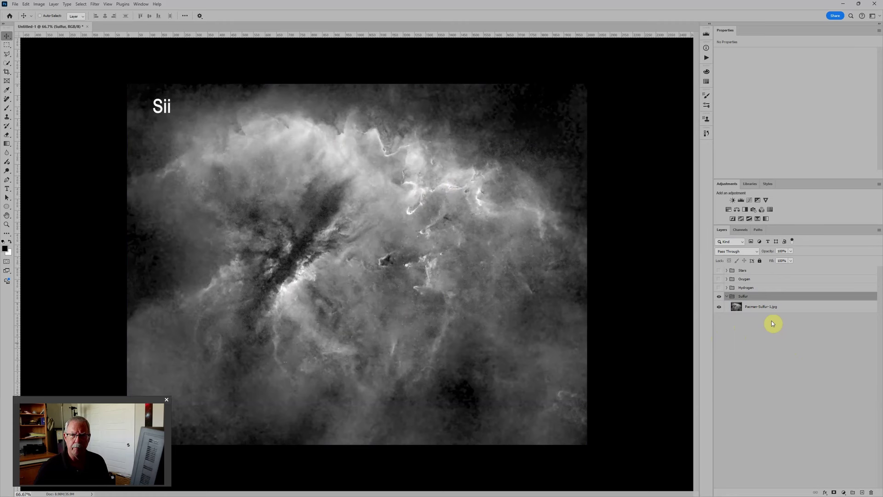
click(735, 307)
click(728, 295)
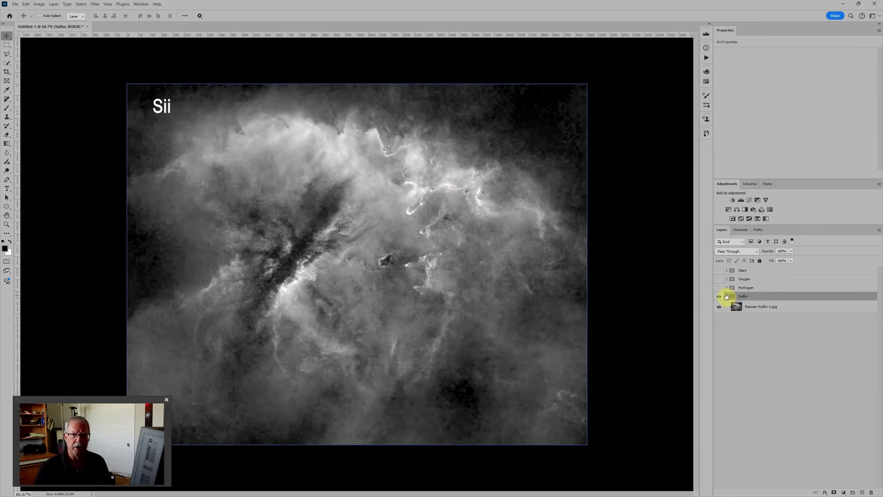
click(759, 306)
click(732, 296)
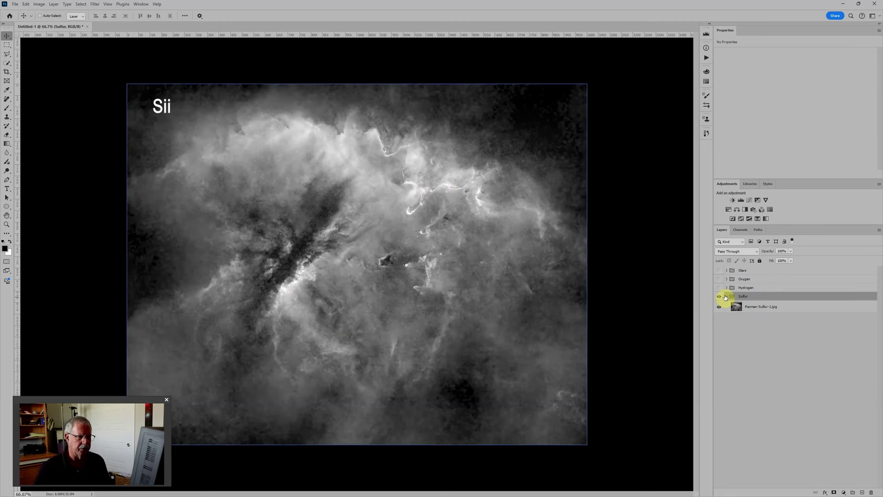
click(726, 296)
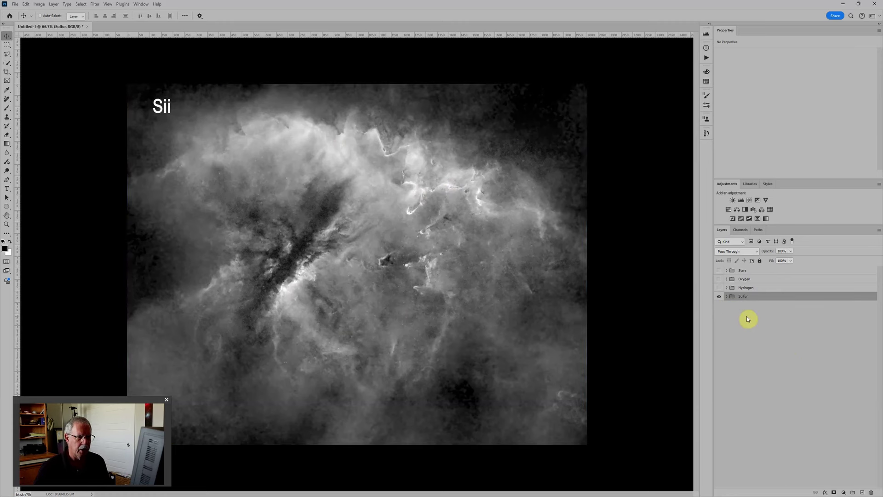
Show all groups again, then set the Stars group to Screen and hide it
click(745, 288)
click(747, 279)
click(718, 287)
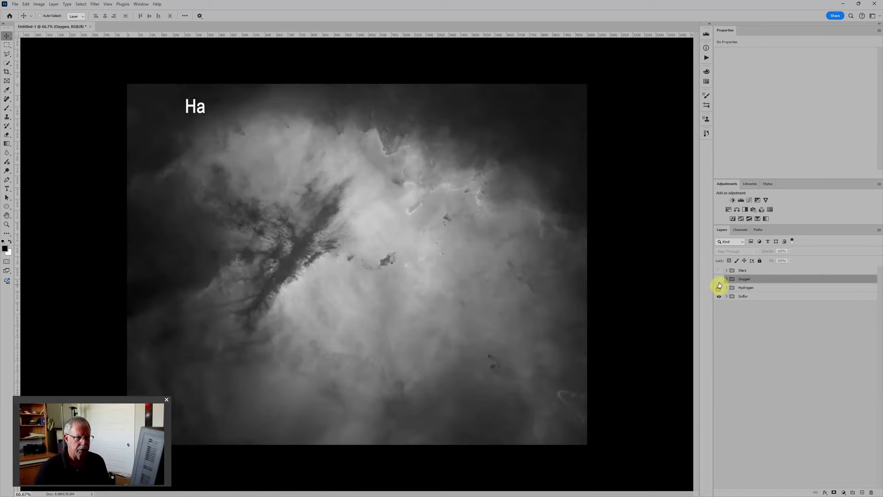
click(718, 279)
click(718, 270)
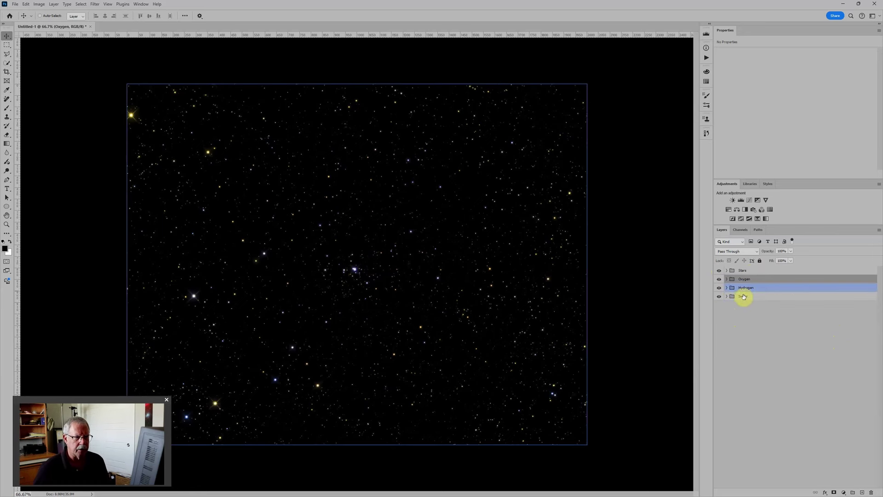
click(754, 271)
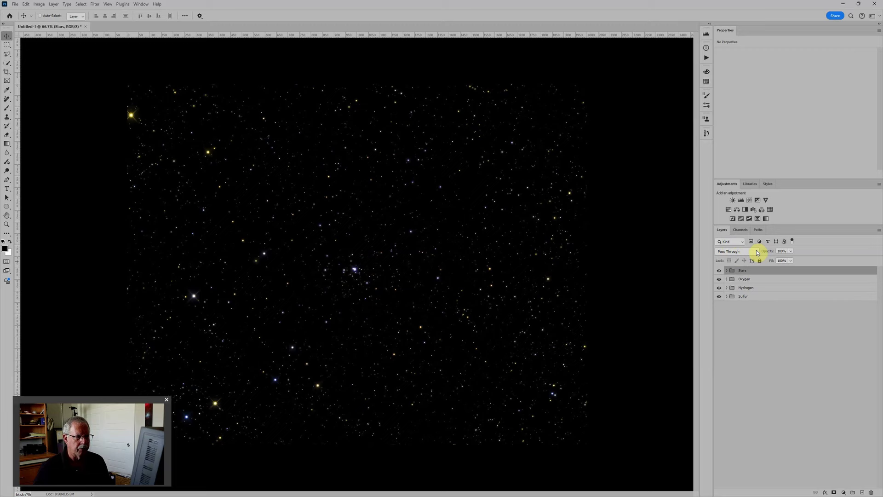
click(757, 252)
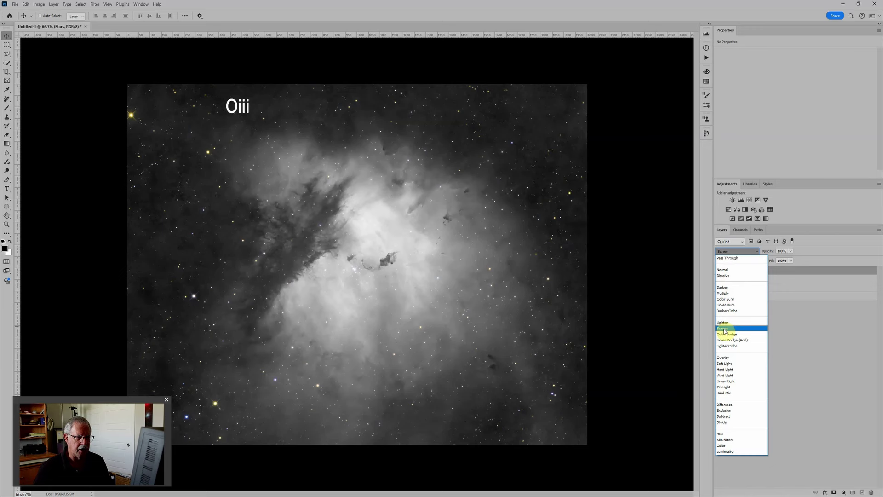
click(724, 330)
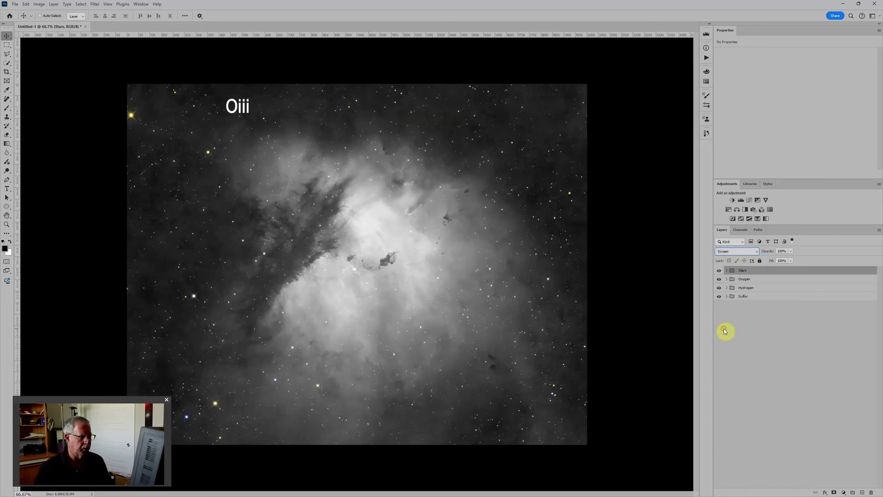
click(719, 272)
Set the Oxygen and Hydrogen groups to Screen blending and hide both
click(760, 280)
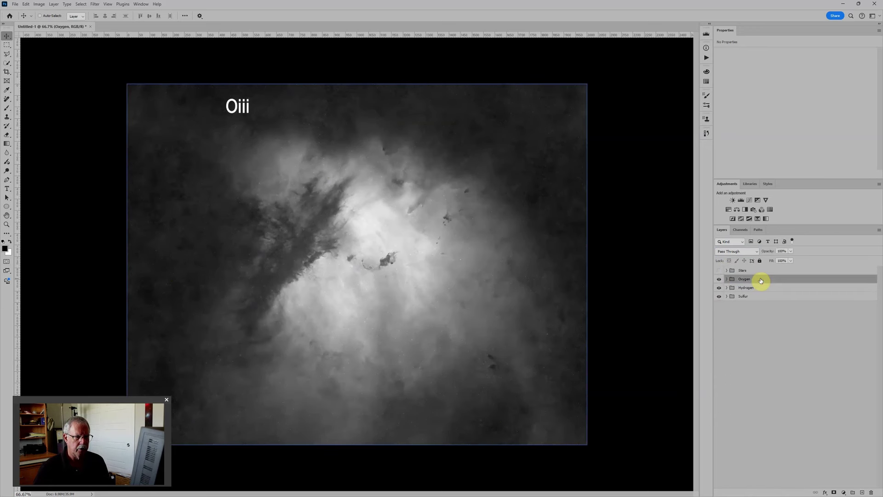
click(735, 251)
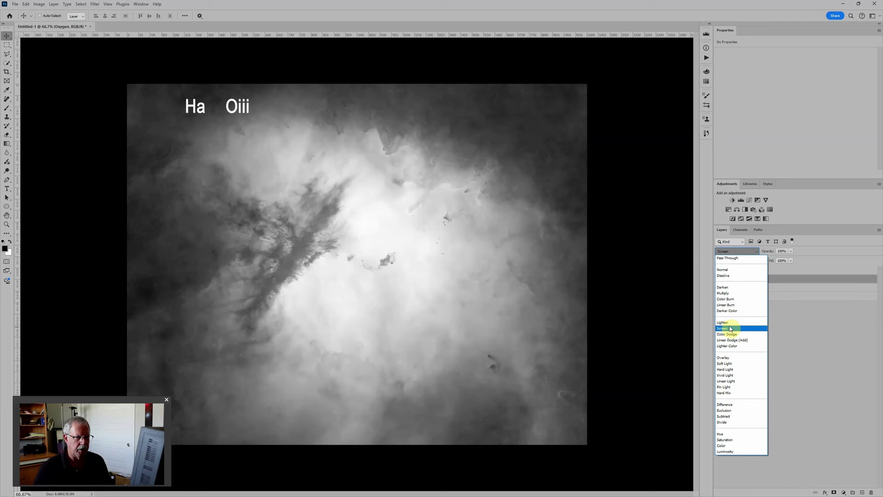
click(730, 329)
click(720, 278)
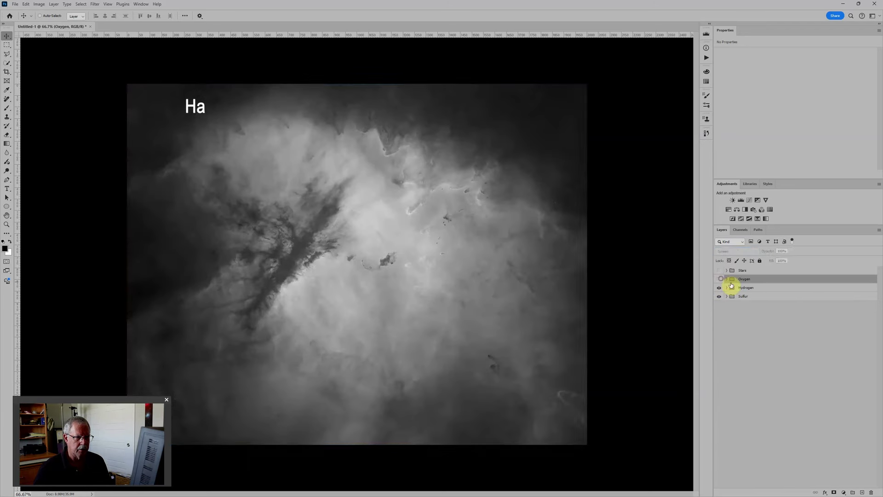
click(732, 287)
click(735, 251)
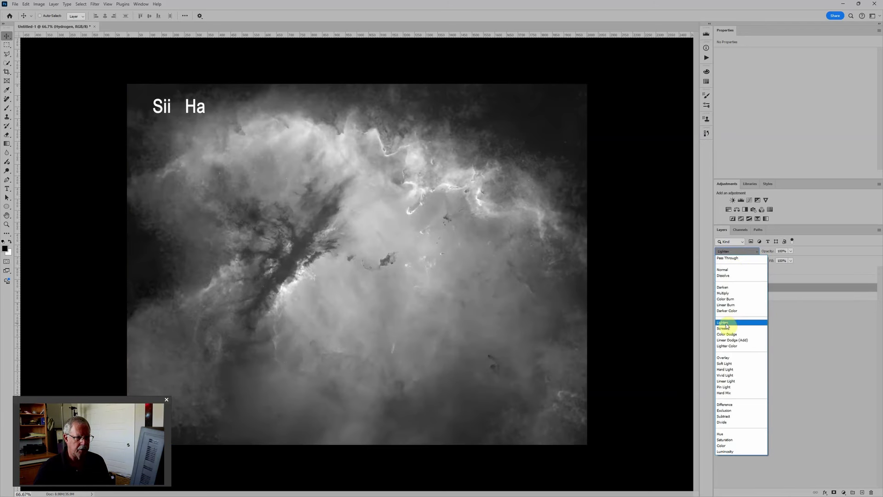
click(723, 328)
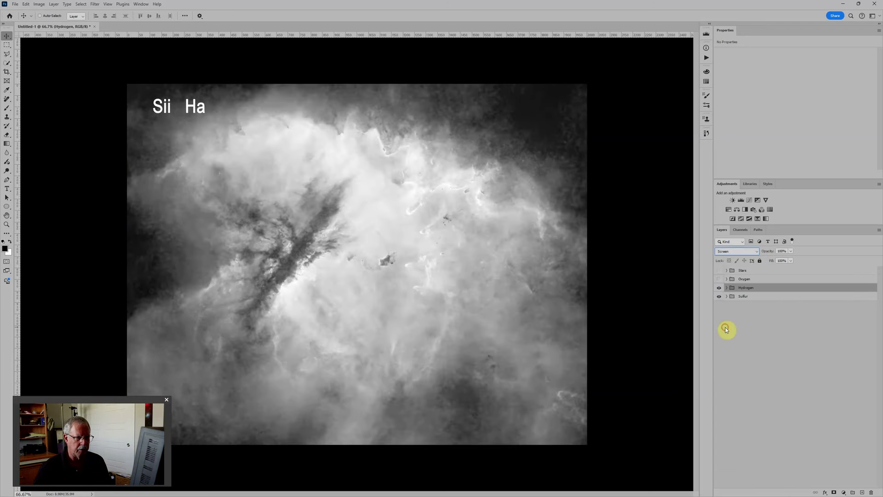
click(719, 288)
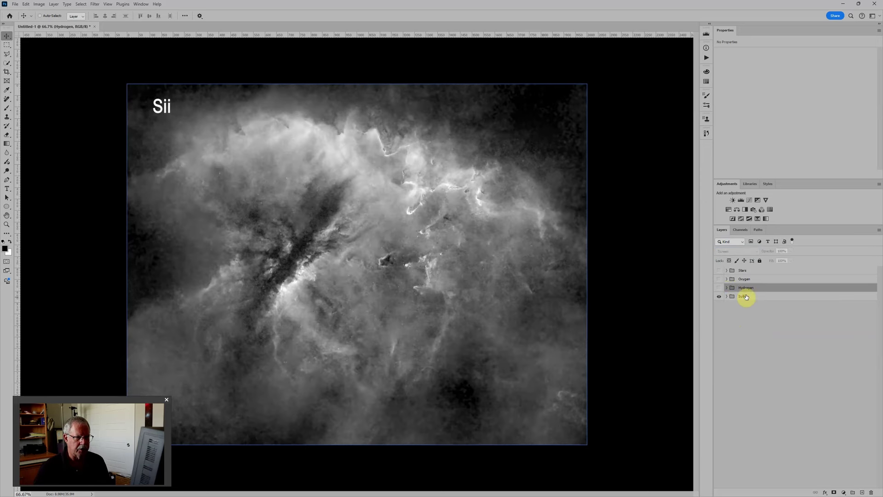
Set the Sulfur group's blend mode to Screen
click(749, 298)
click(733, 251)
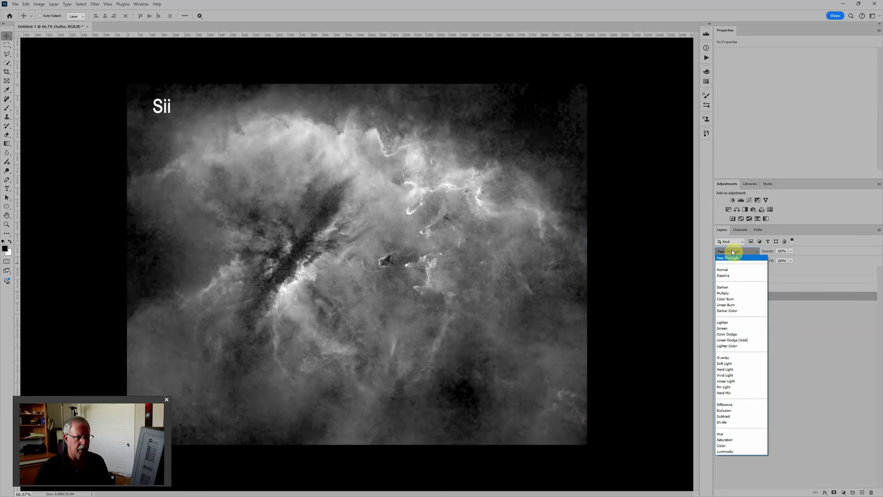
click(732, 328)
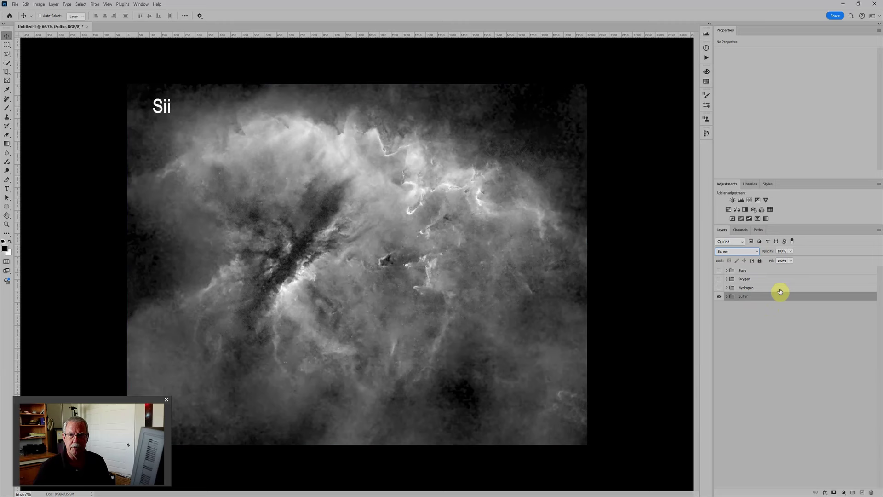
Drag the Hydrogen and Stars groups into the Stars, Hydrogen, Oxygen, Sulfur order, then select Sulfur
click(756, 288)
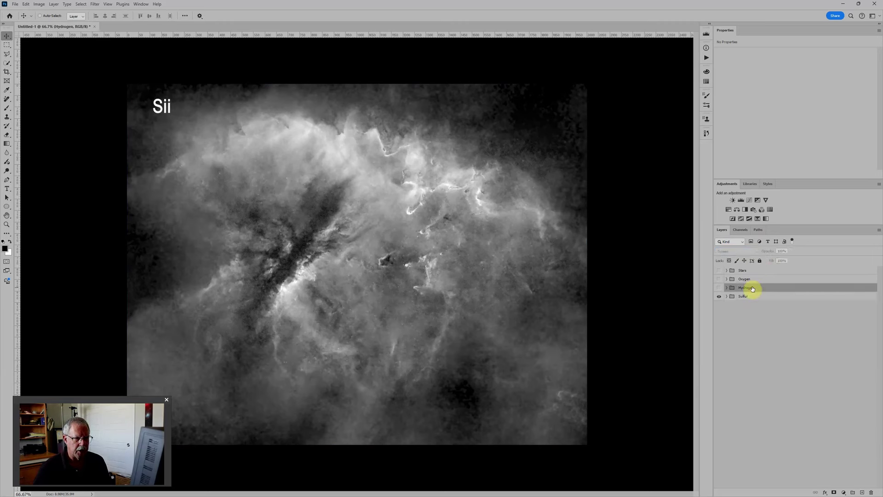
mouse_move(750, 286)
mouse_down()
mouse_move(743, 295)
mouse_move(750, 294)
mouse_up()
click(755, 271)
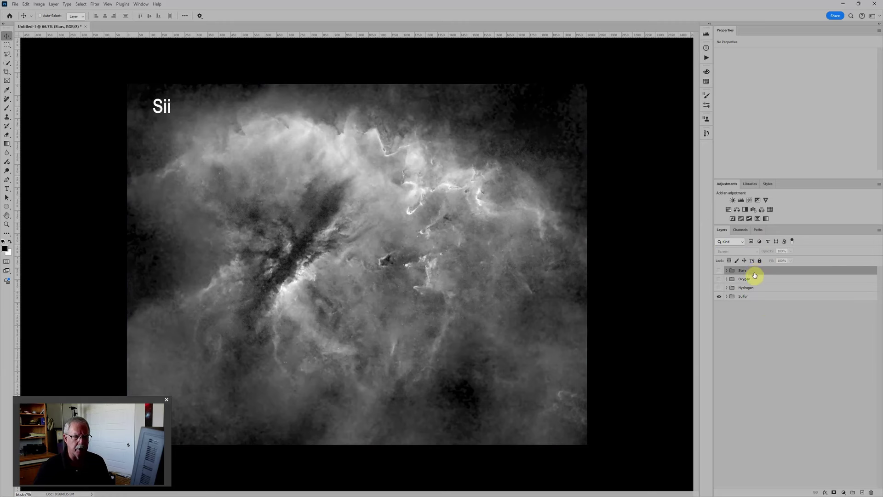
drag(755, 276, 742, 290)
click(755, 280)
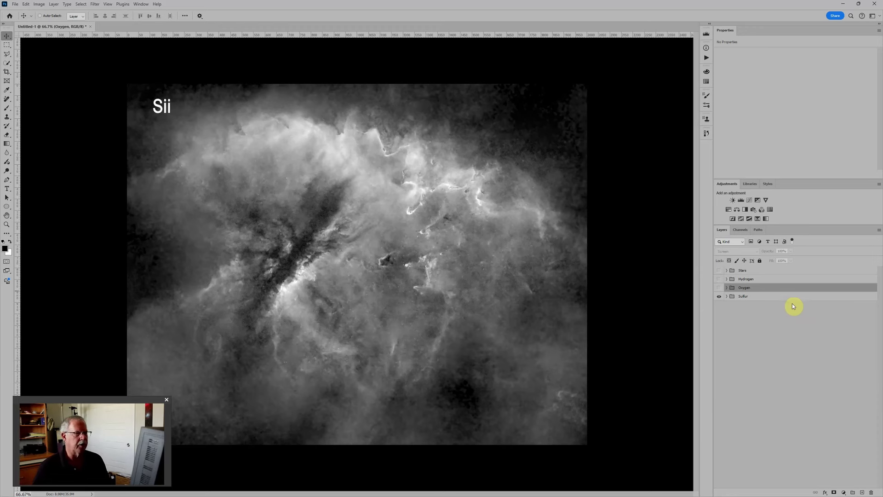
click(750, 297)
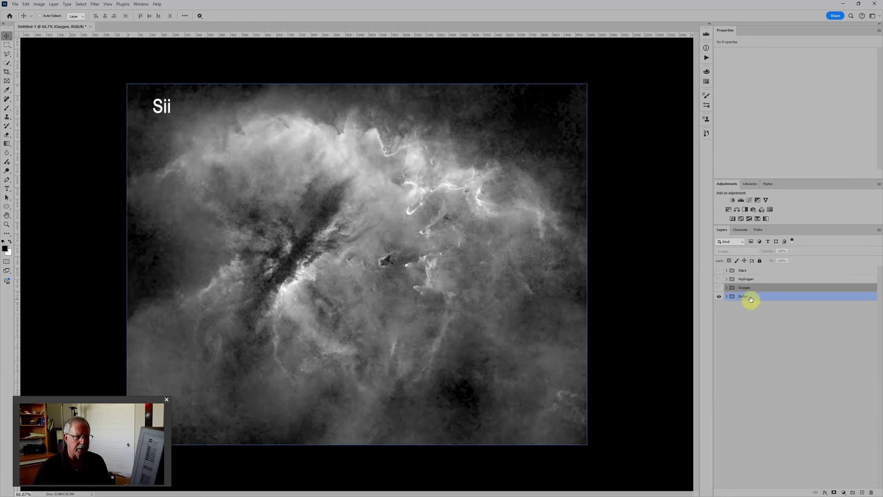
Add a colorized Hue/Saturation layer above Pacman-Sulfur-1.jpg with Lightness -58 and Saturation 100
click(726, 296)
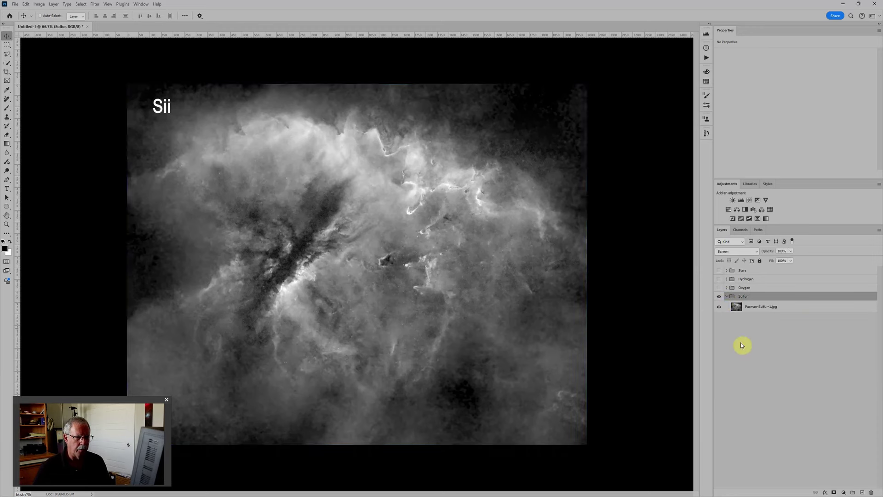
click(749, 306)
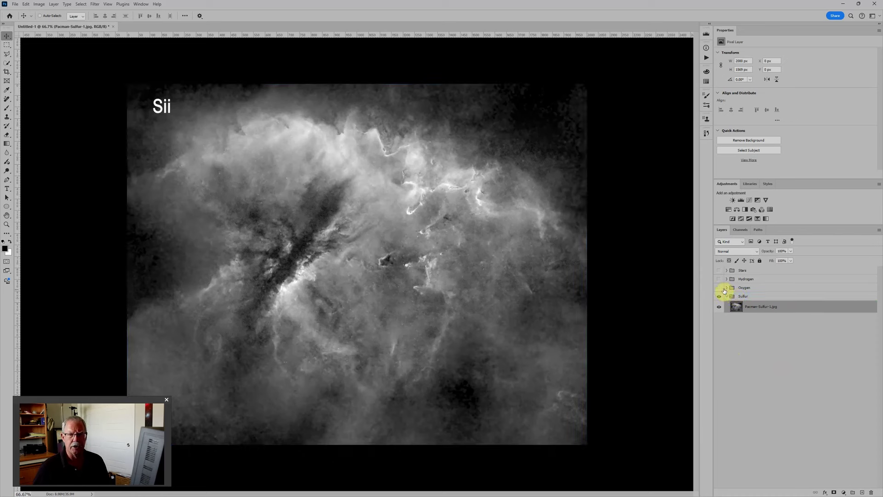
click(754, 304)
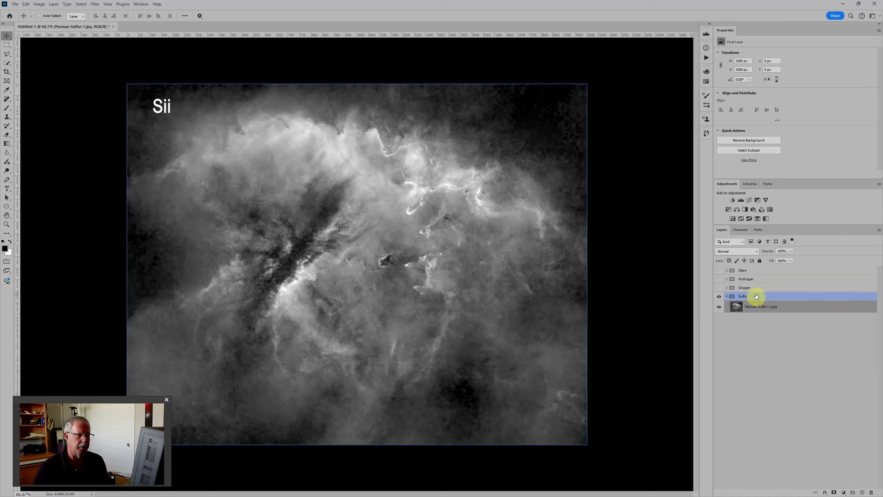
click(728, 209)
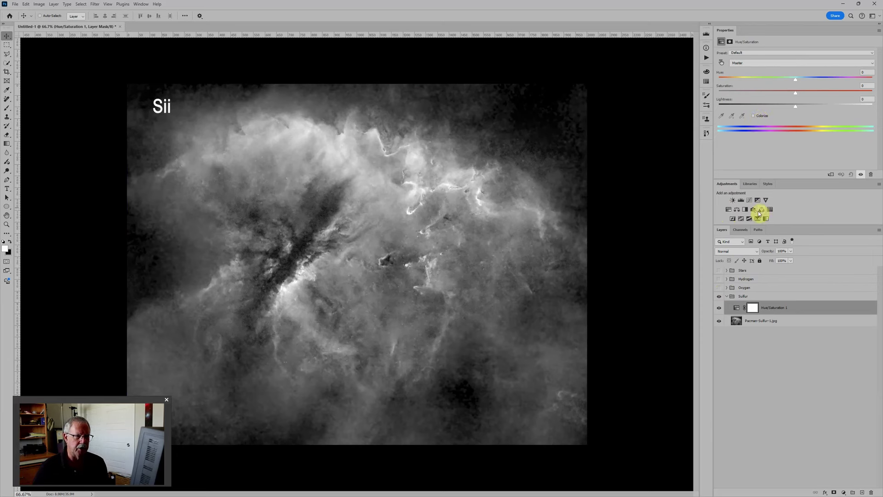
click(753, 116)
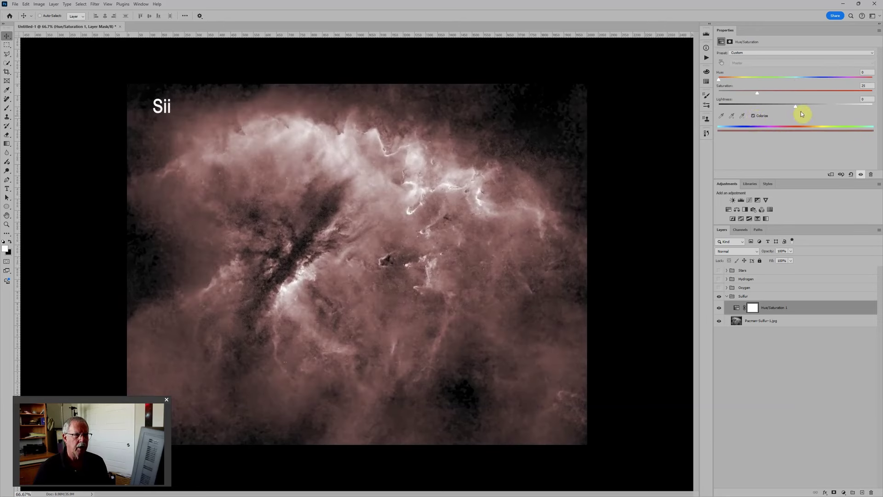
drag(797, 108, 751, 113)
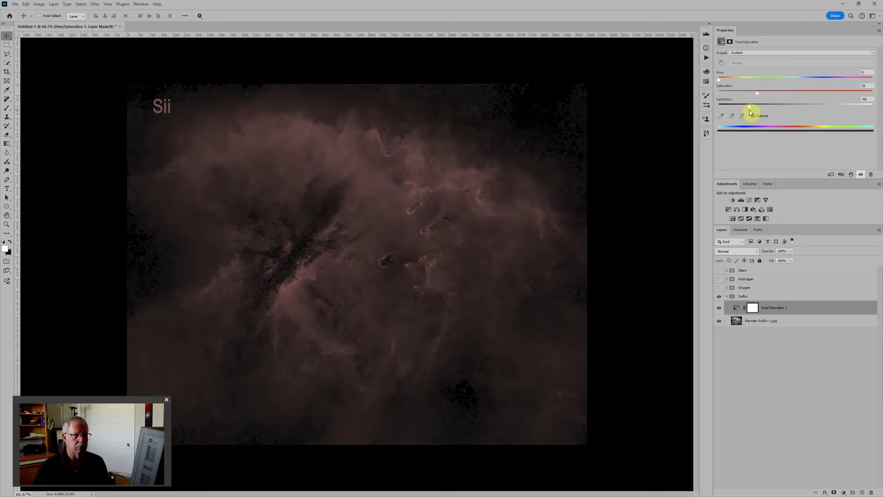
drag(750, 109, 751, 111)
drag(758, 93, 872, 93)
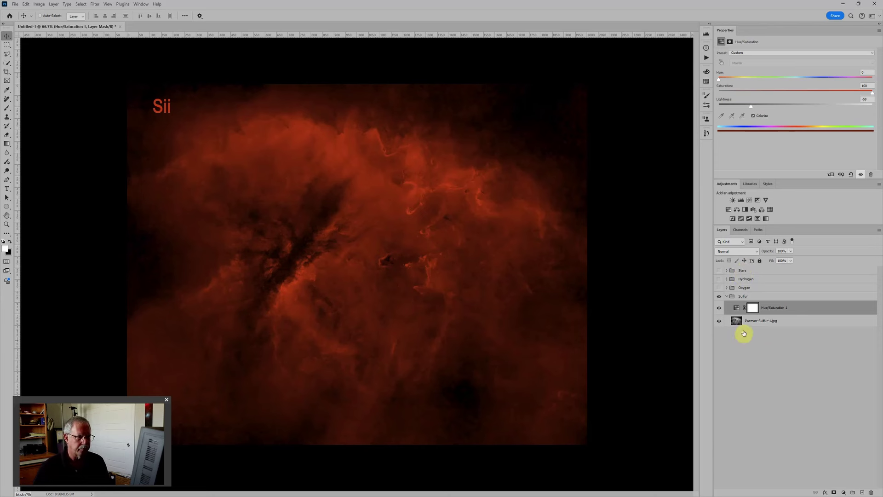
Show Oxygen and colorize Pacman-Oxygen-1.jpg blue with Hue/Saturation at Hue 241, Saturation 100
click(752, 288)
click(719, 287)
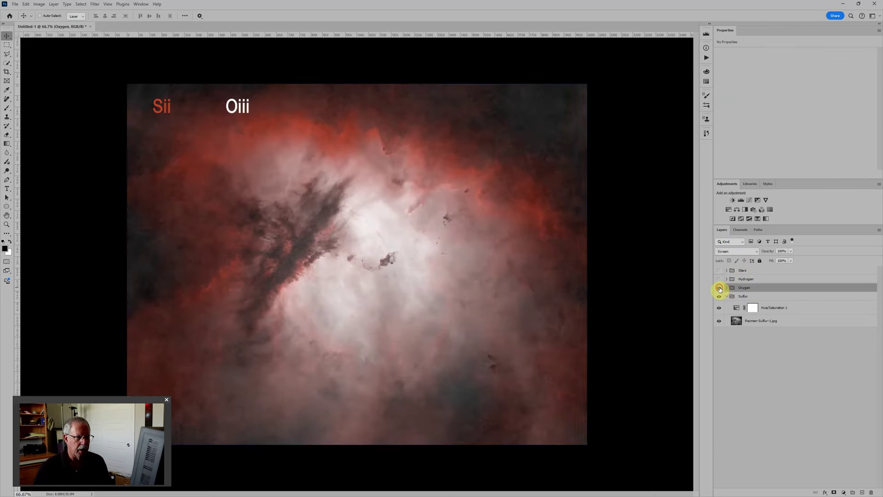
click(726, 288)
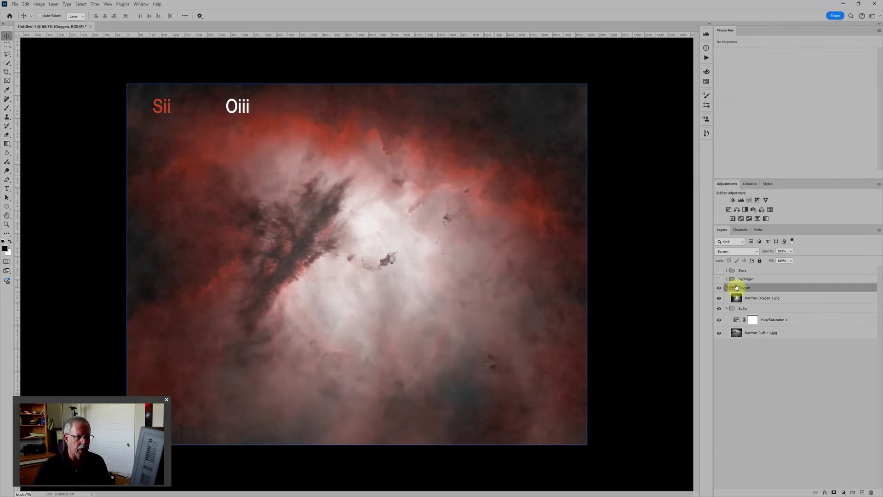
click(787, 299)
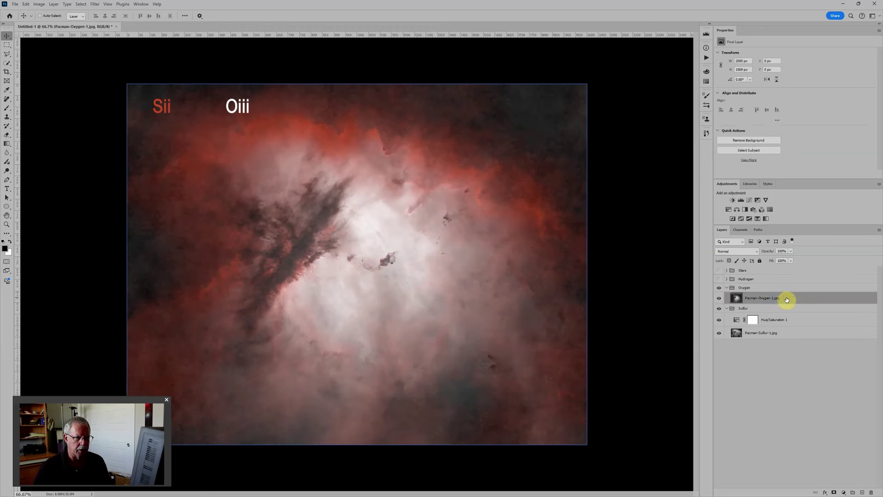
click(728, 209)
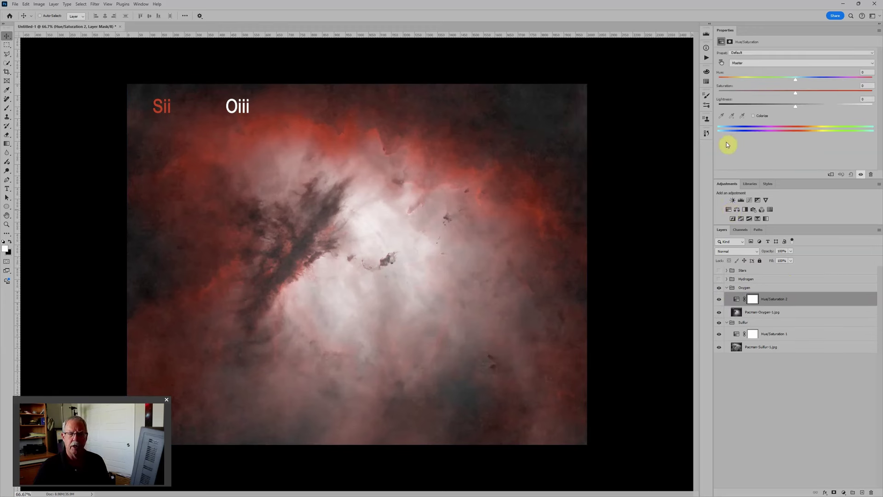
click(752, 116)
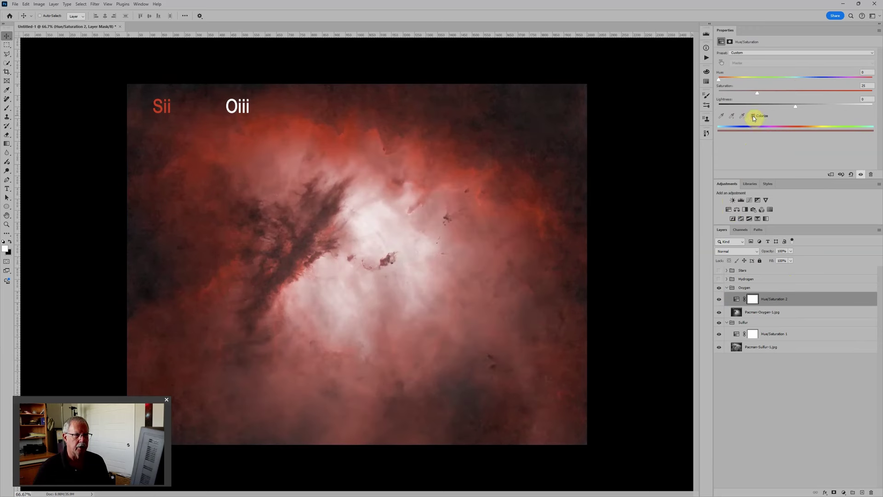
drag(795, 106, 872, 92)
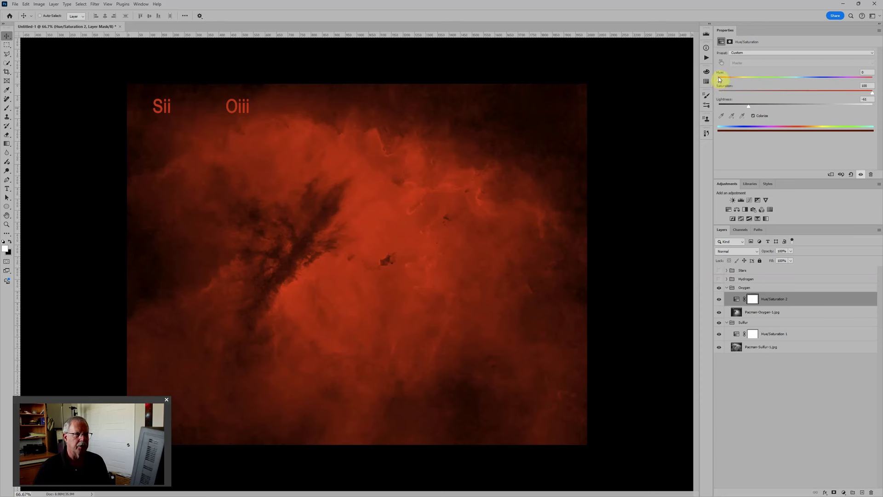
drag(719, 81, 823, 81)
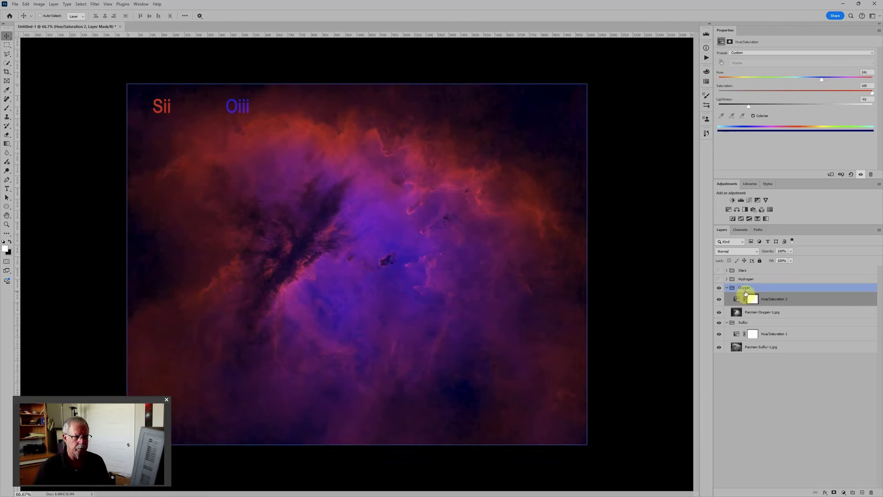
Show Hydrogen and add a colorized Hue/Saturation above Pacman-Hydrogen-1.jpg, Lightness about -61
click(719, 278)
click(727, 280)
click(765, 290)
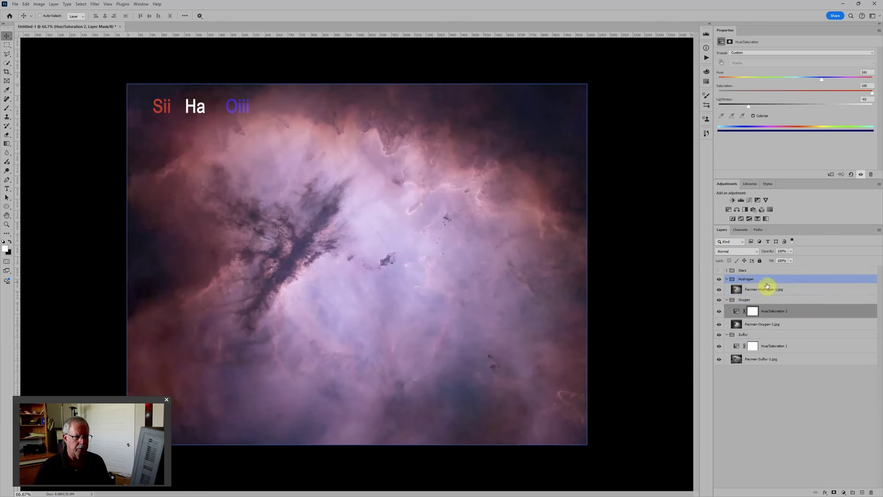
click(733, 210)
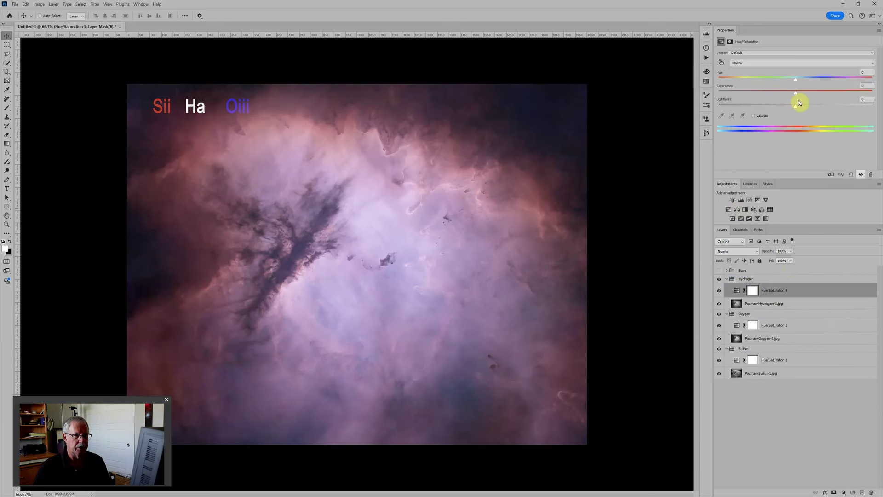
click(753, 116)
drag(795, 108, 872, 93)
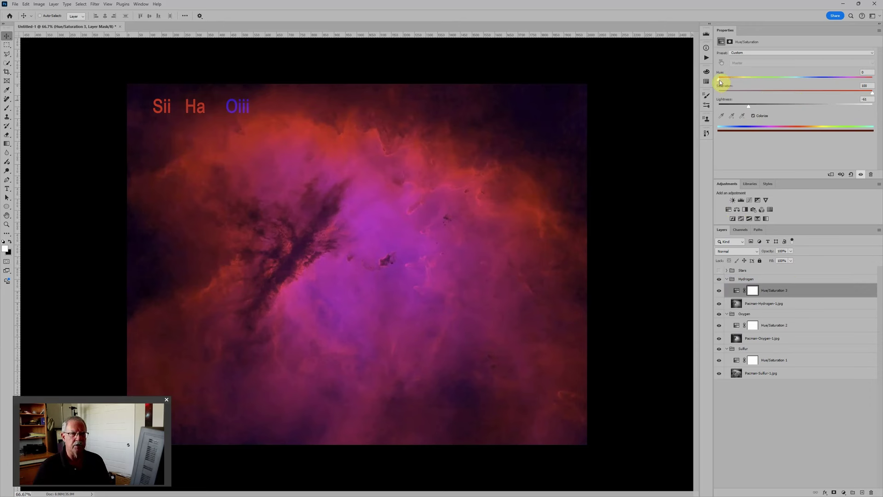
Lower the Hydrogen Hue/Saturation 3 hue to about 104
drag(720, 82, 771, 80)
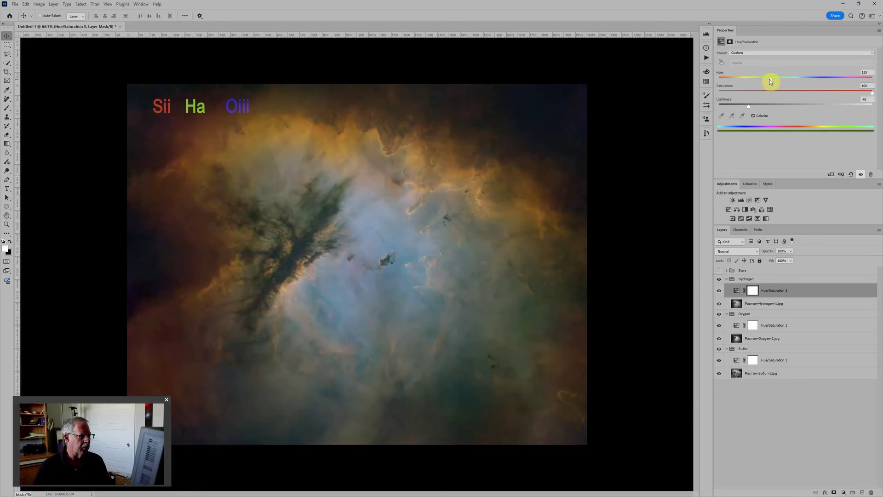
ctrl+click(420, 213)
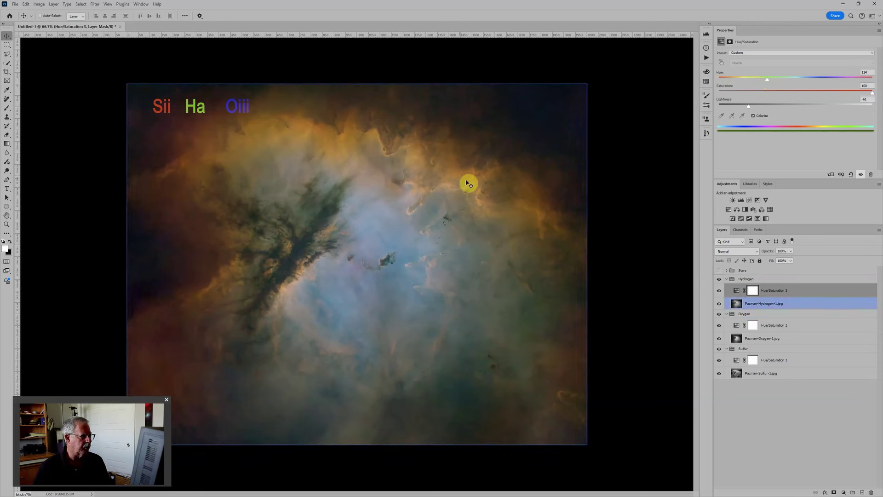
ctrl+click(632, 98)
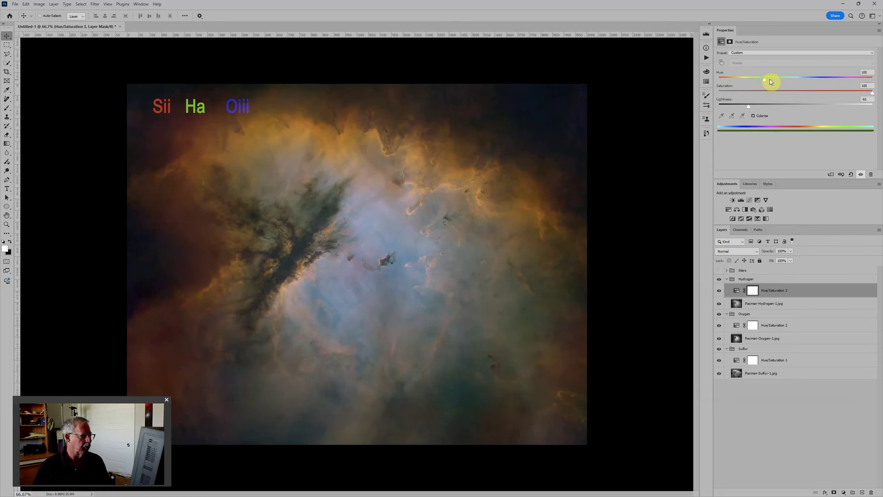
drag(771, 82, 762, 87)
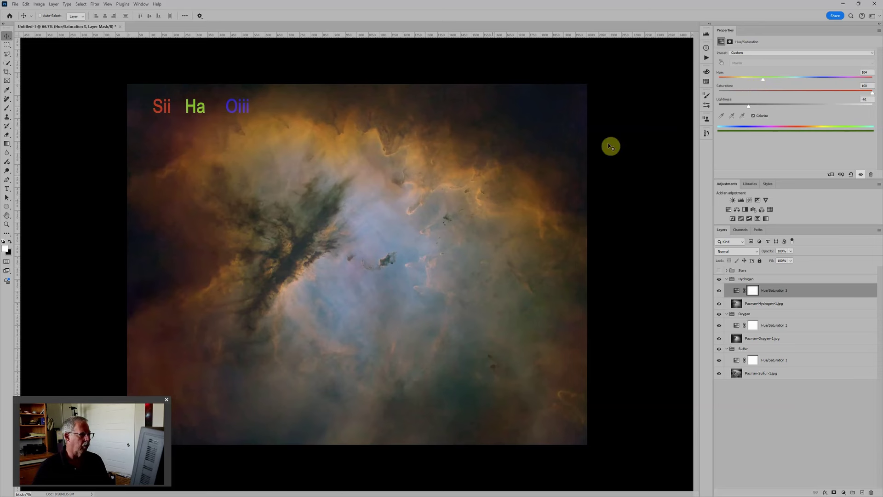
scroll(493, 205, down, 2)
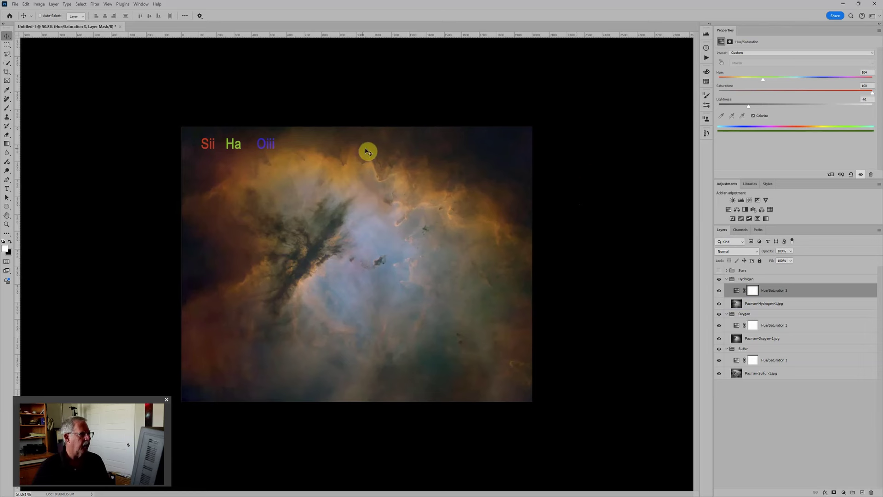
scroll(366, 150, up, 2)
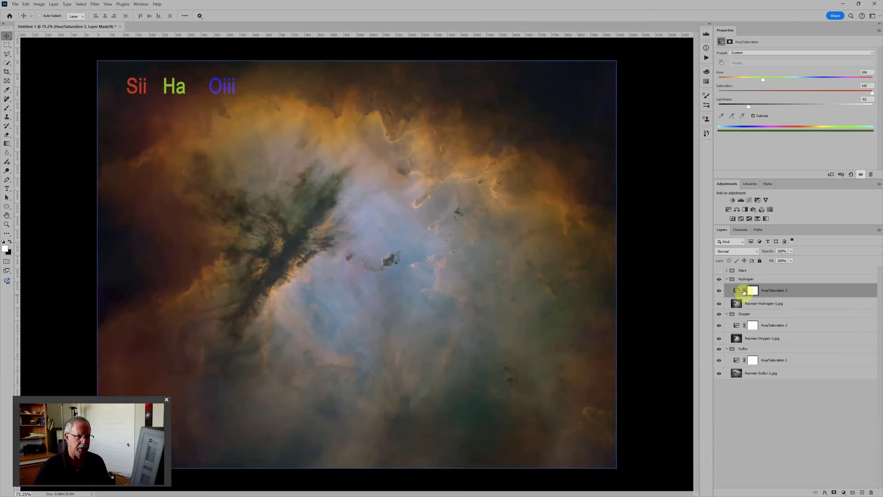
Collapse the Hydrogen, Oxygen and Sulfur groups in the Layers panel
click(732, 279)
click(727, 279)
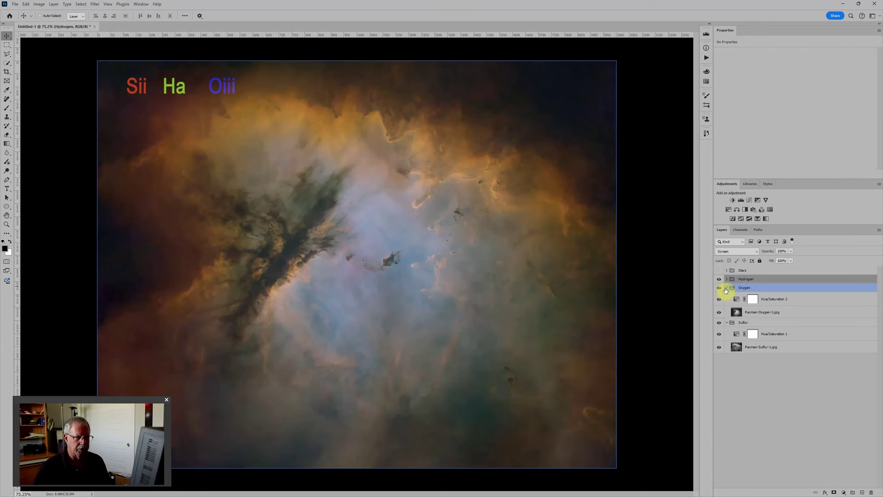
click(727, 288)
click(743, 296)
click(727, 296)
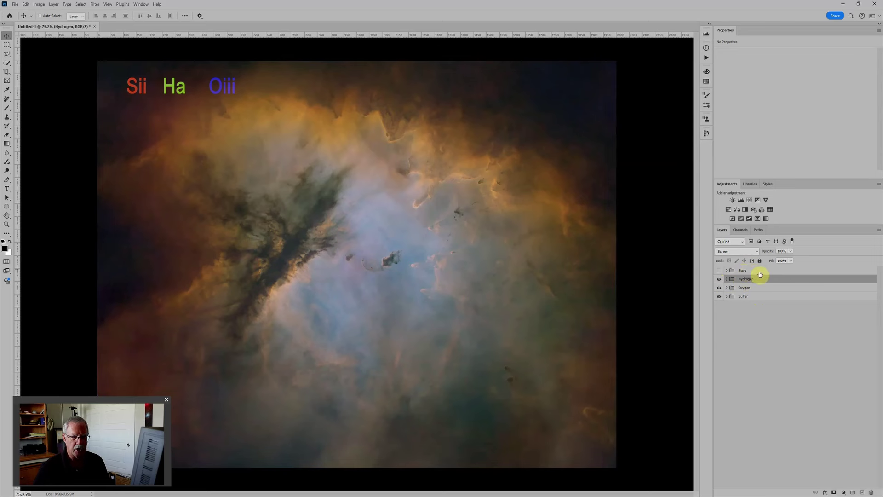
Add a Levels adjustment above the groups, raising the black point and pulling white input to about 228
click(741, 200)
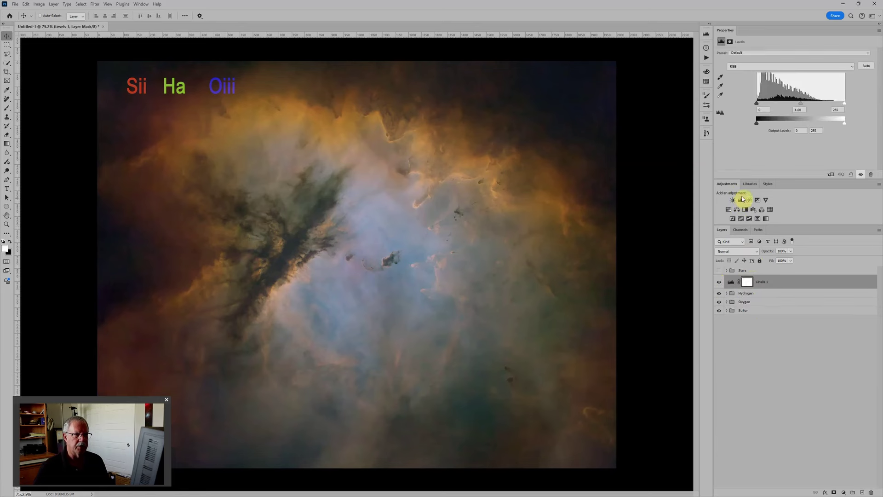
drag(757, 104, 759, 103)
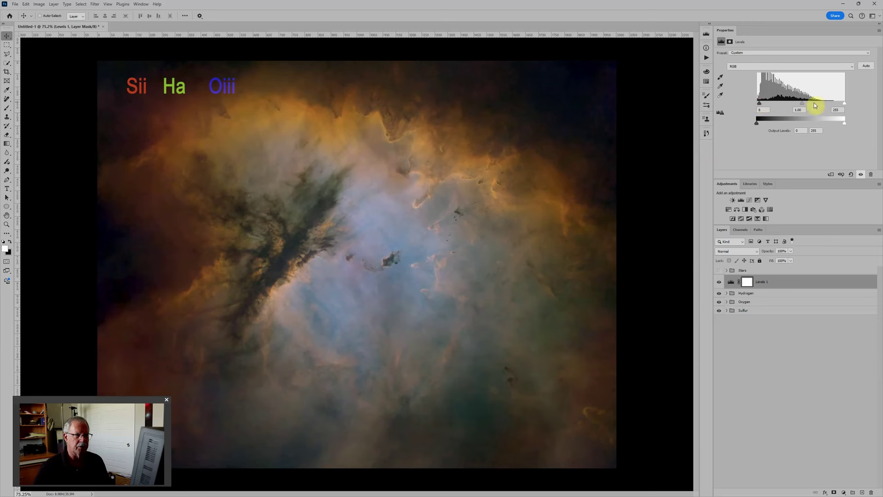
drag(846, 102, 836, 104)
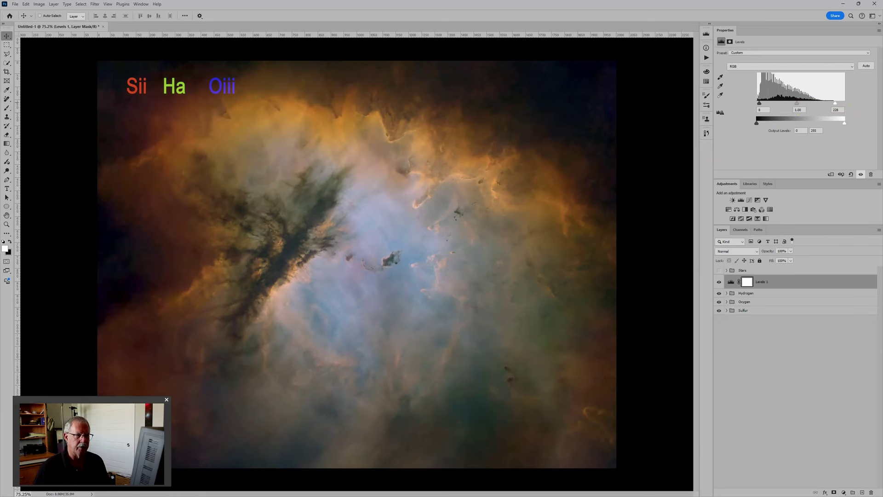
scroll(580, 231, down, 1)
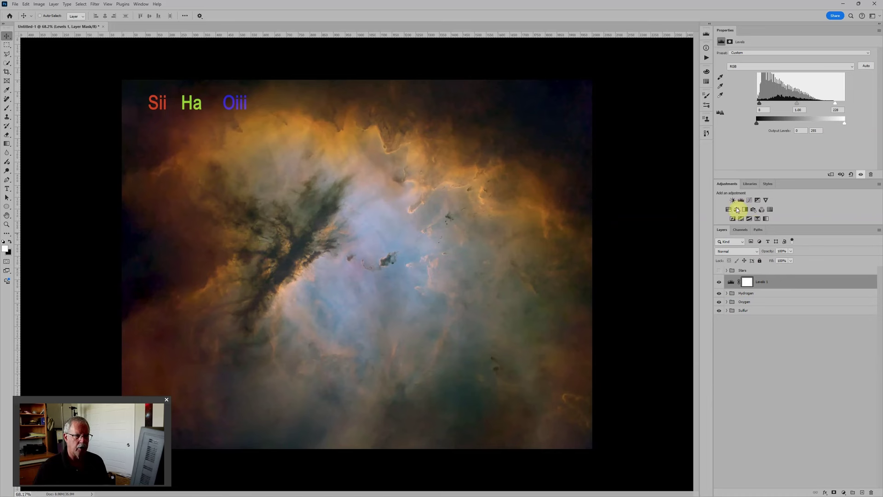
Add a Color Balance with midtone Cyan-Red at +10, then a Hue/Saturation with Saturation +8
click(737, 209)
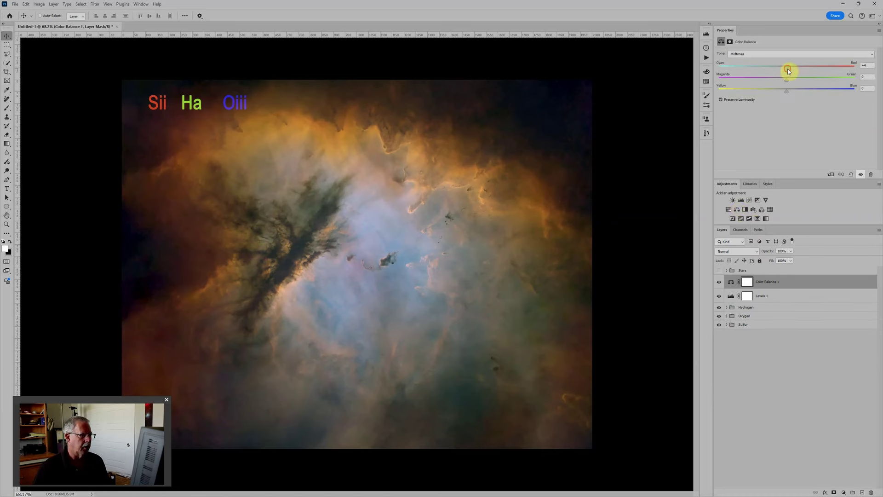
drag(795, 68, 789, 92)
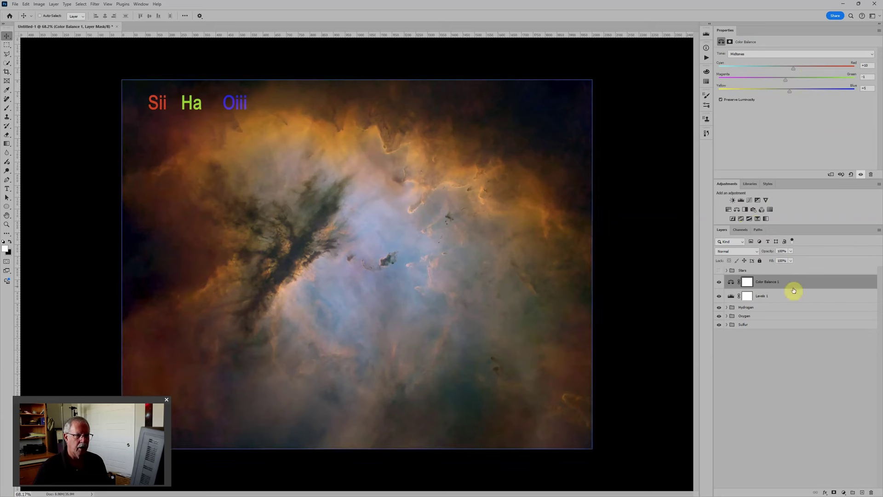
click(729, 210)
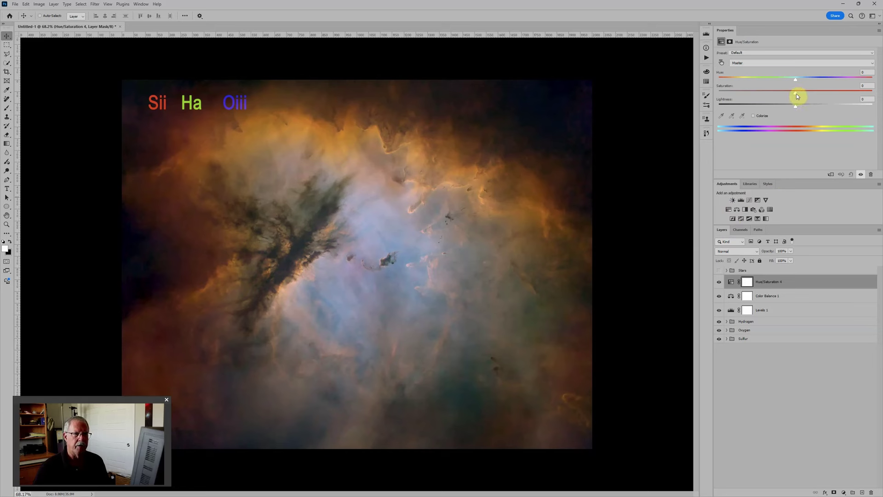
mouse_move(796, 94)
mouse_down()
mouse_move(816, 100)
mouse_move(780, 101)
mouse_move(805, 95)
mouse_move(793, 101)
mouse_up()
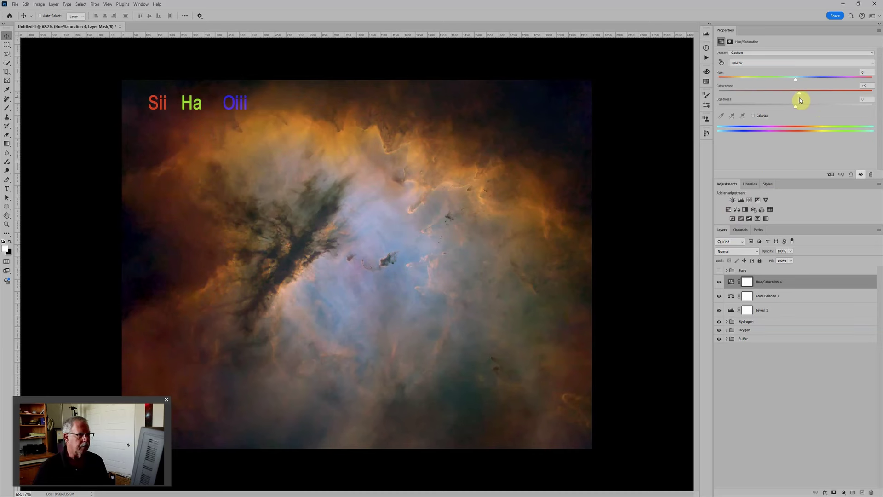
click(800, 99)
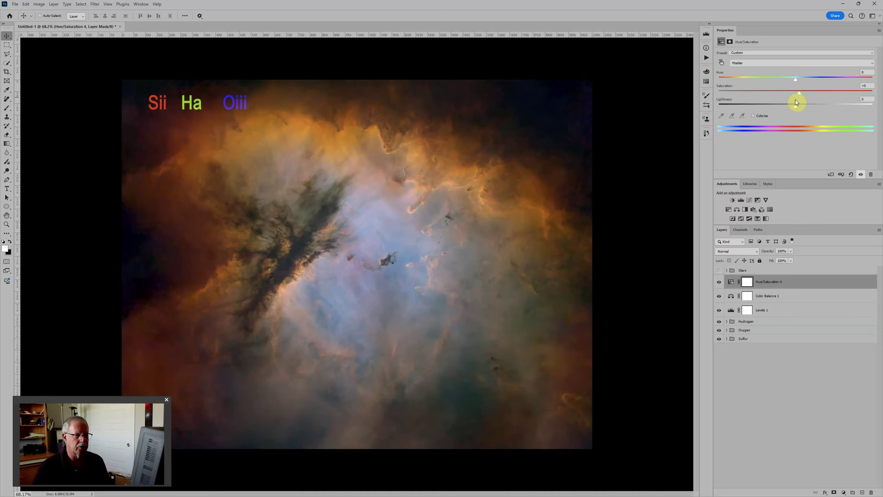
key(ctrl+minus)
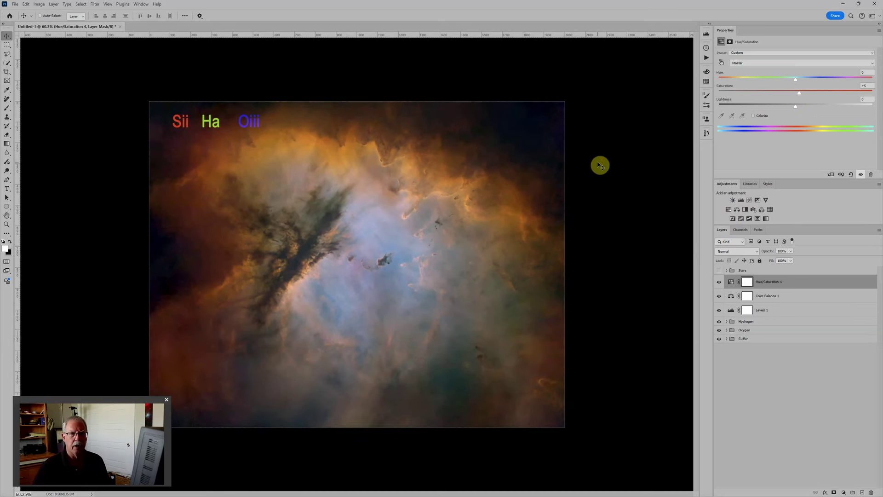
key(ctrl+minus)
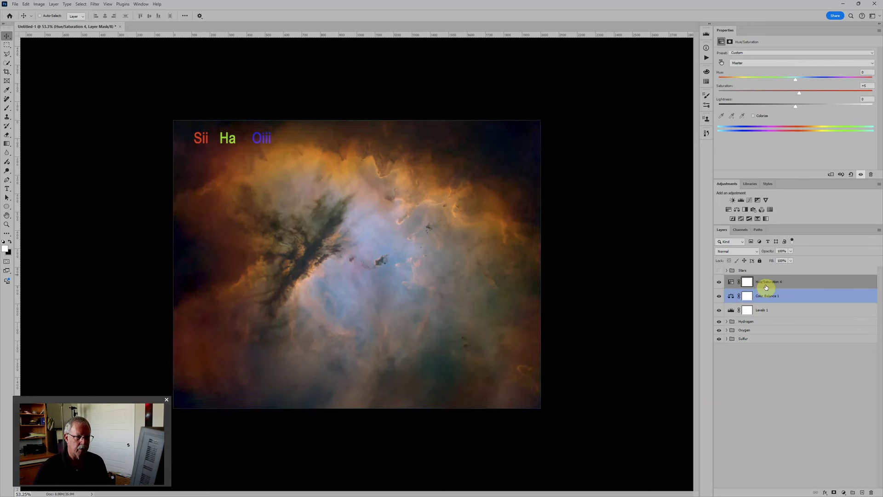
mouse_move(765, 332)
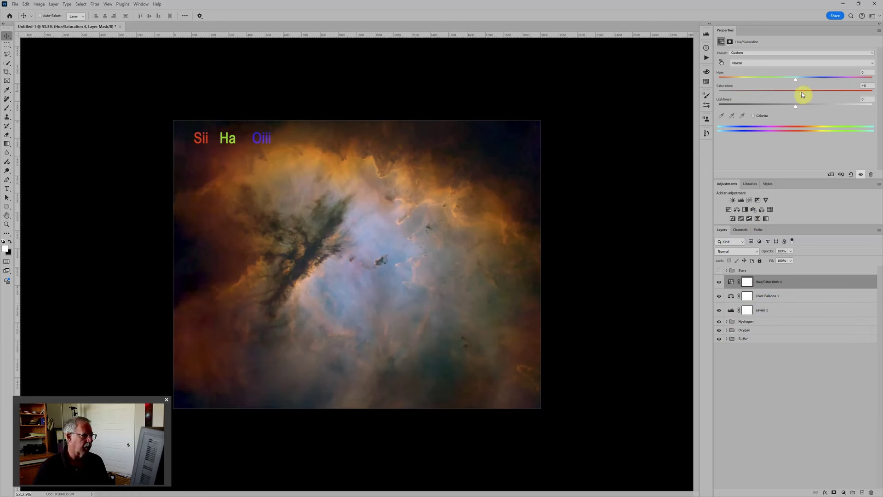
drag(801, 94, 802, 94)
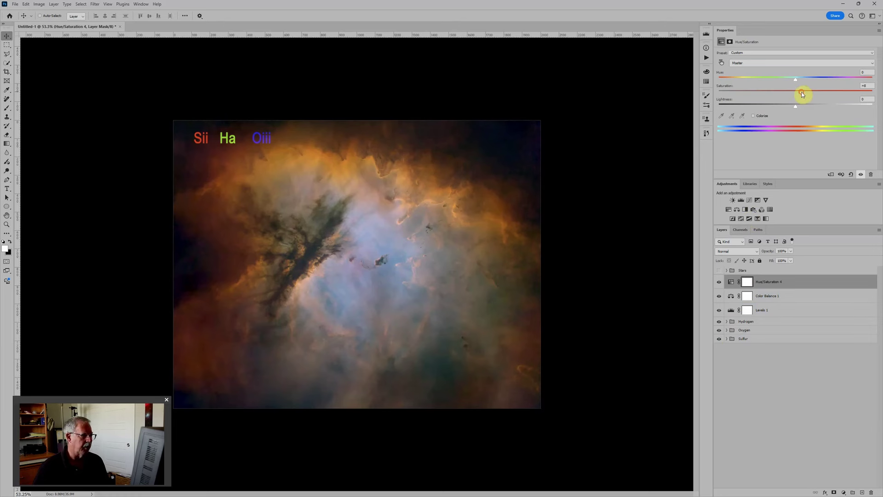
Make the Stars group visible over the nebula and expand the Hydrogen group
click(744, 270)
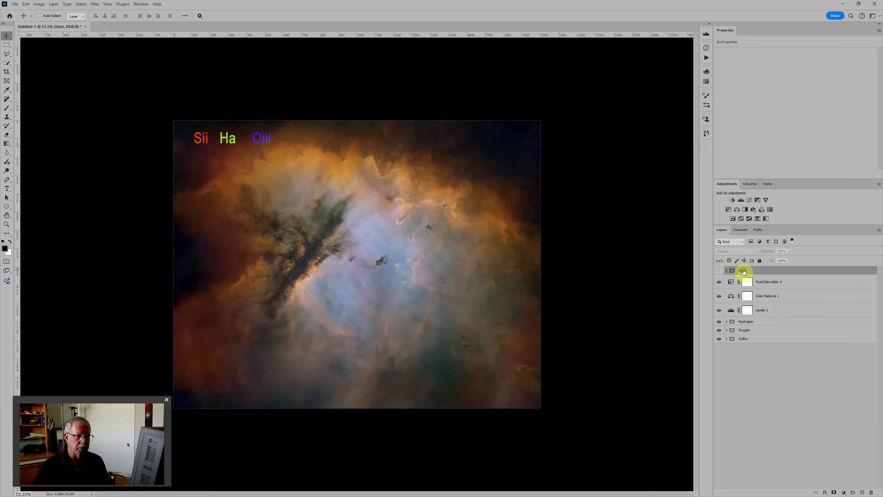
click(718, 271)
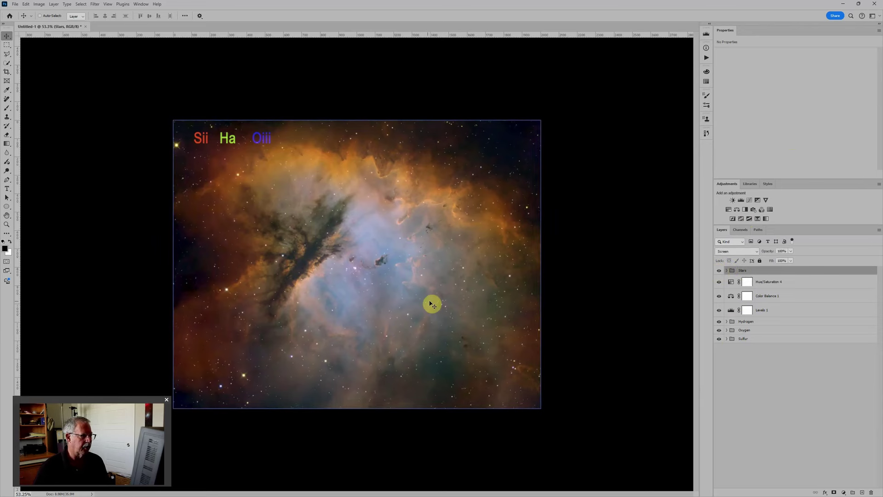
scroll(357, 309, up, 5)
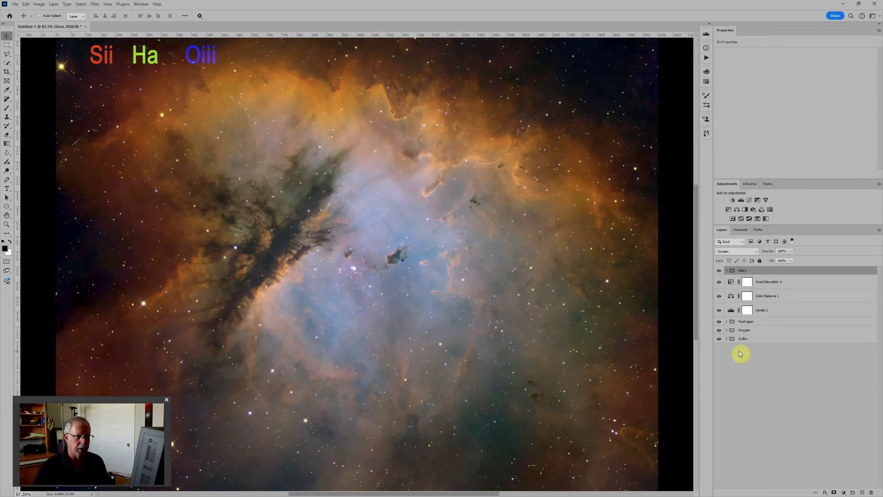
click(726, 322)
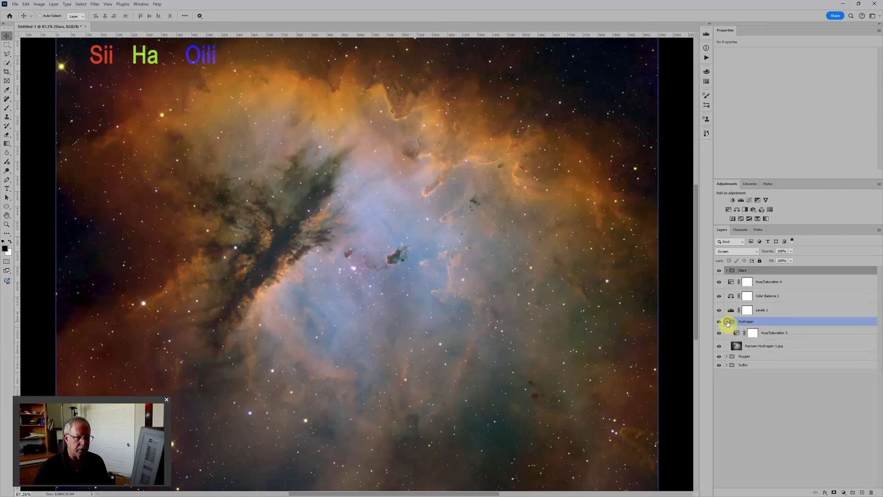
click(756, 321)
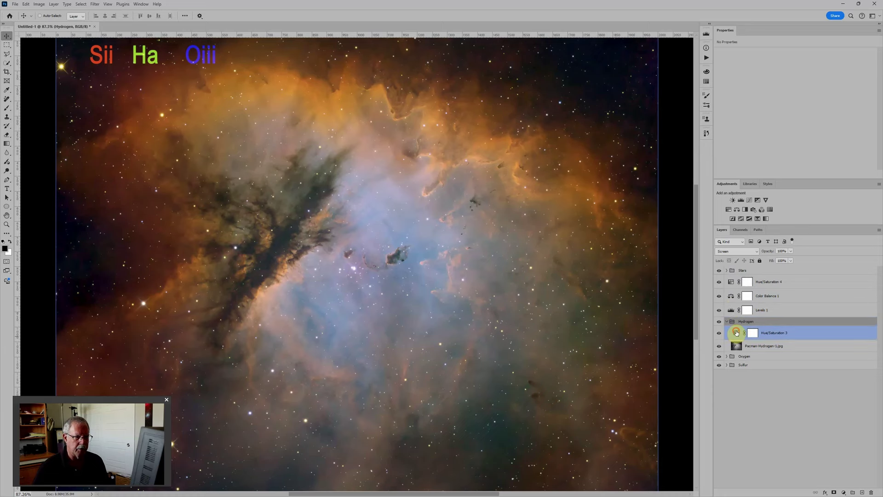
Set the Hydrogen group's Hue/Saturation 3 colorize to Hue 107 and Lightness -60
click(735, 333)
scroll(411, 193, down, 1)
scroll(410, 194, down, 1)
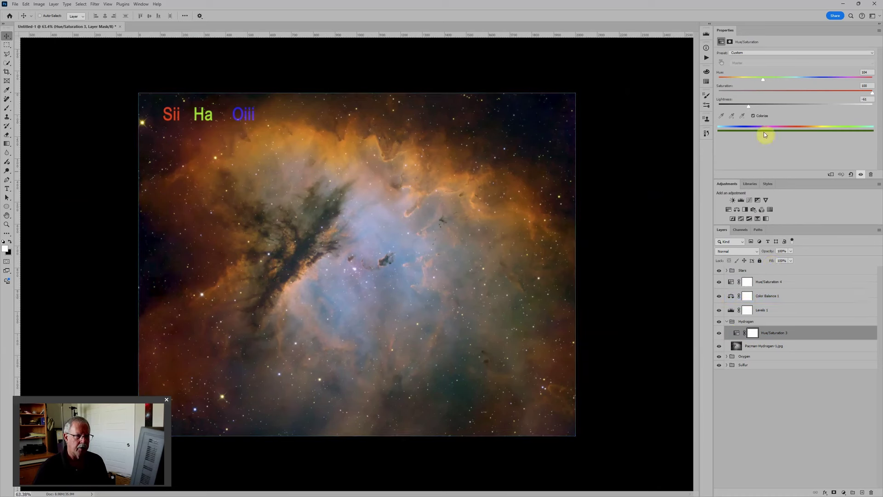
click(763, 80)
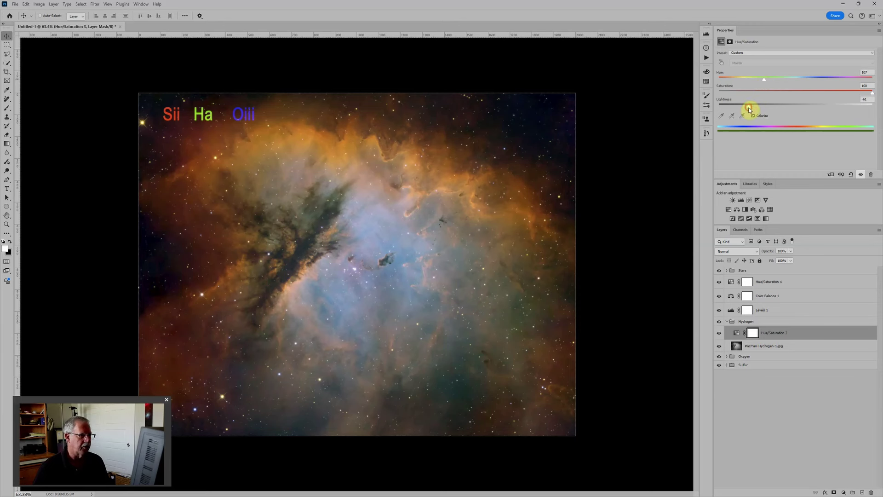
drag(749, 109, 749, 107)
scroll(621, 178, down, 3)
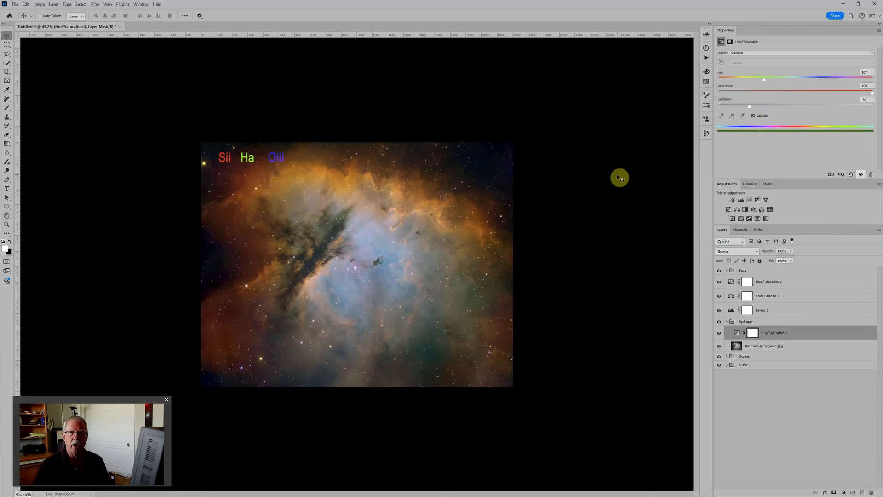